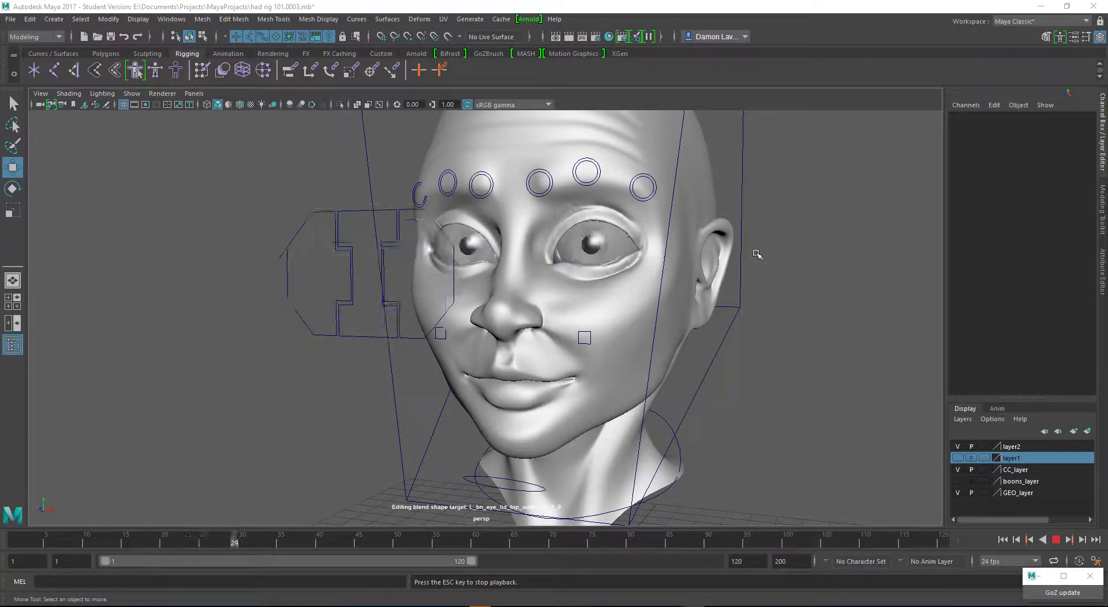
- Examine the head rig's eyes, eyelids and face from several angles during animation playback
alt+drag(756, 348, 675, 345)
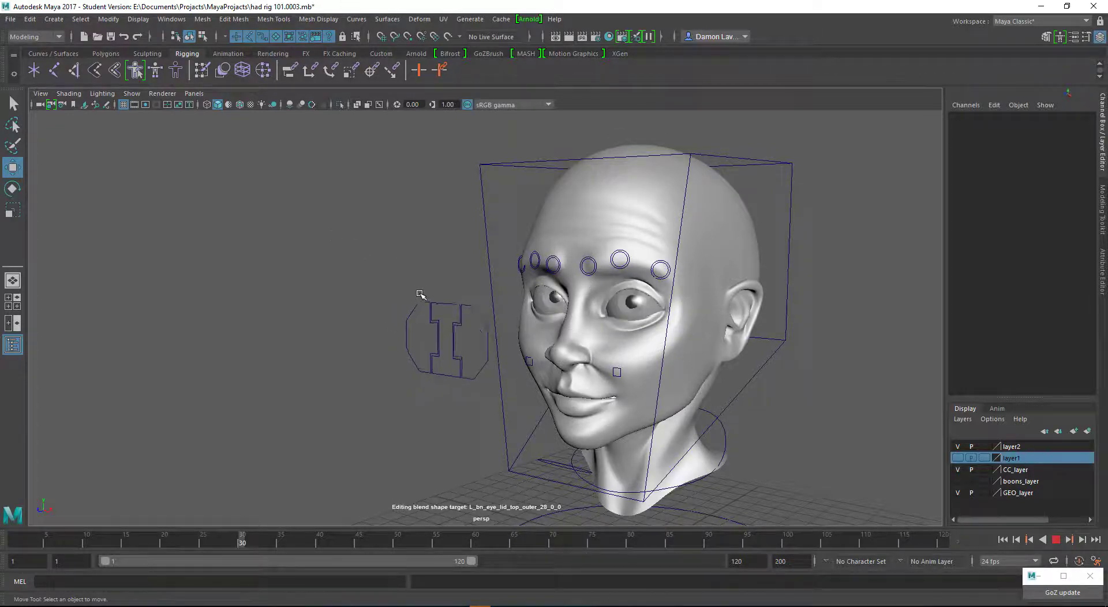
alt+right_drag(445, 292, 523, 284)
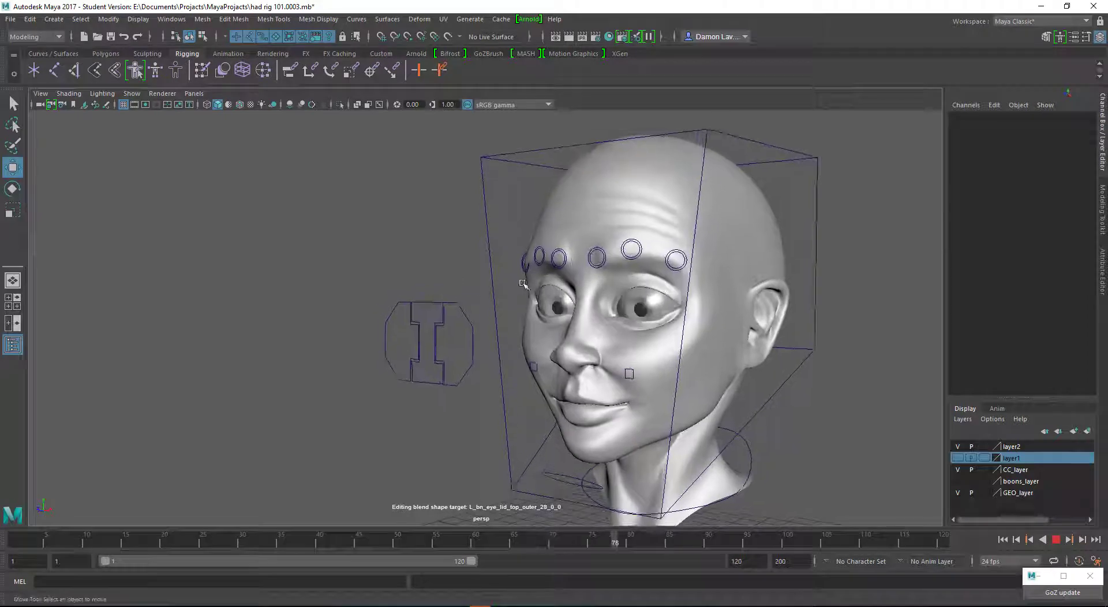
alt+drag(522, 284, 388, 247)
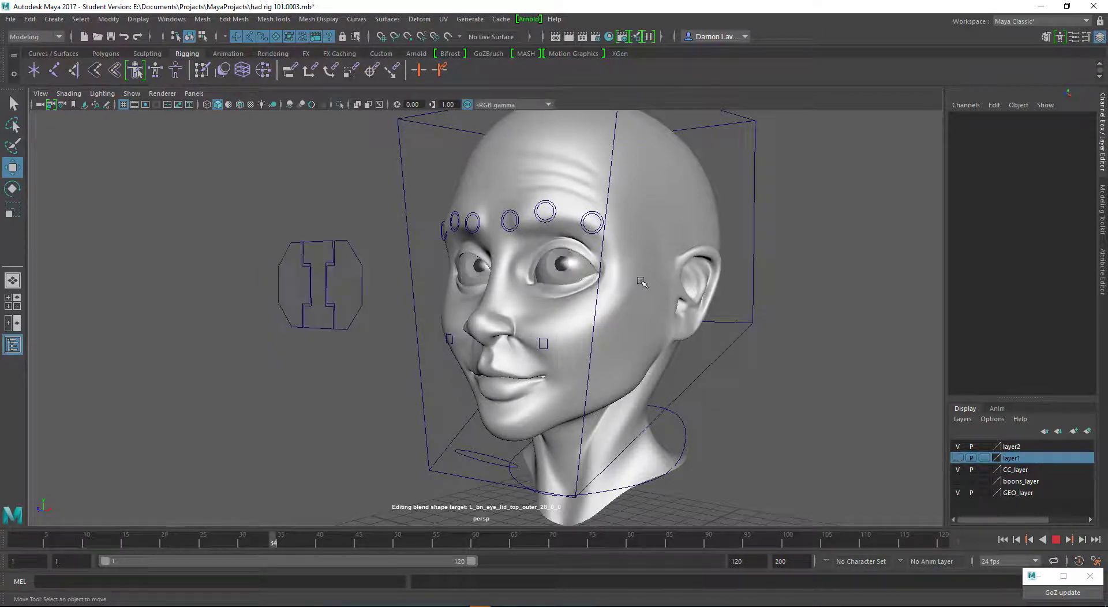
alt+drag(638, 284, 656, 306)
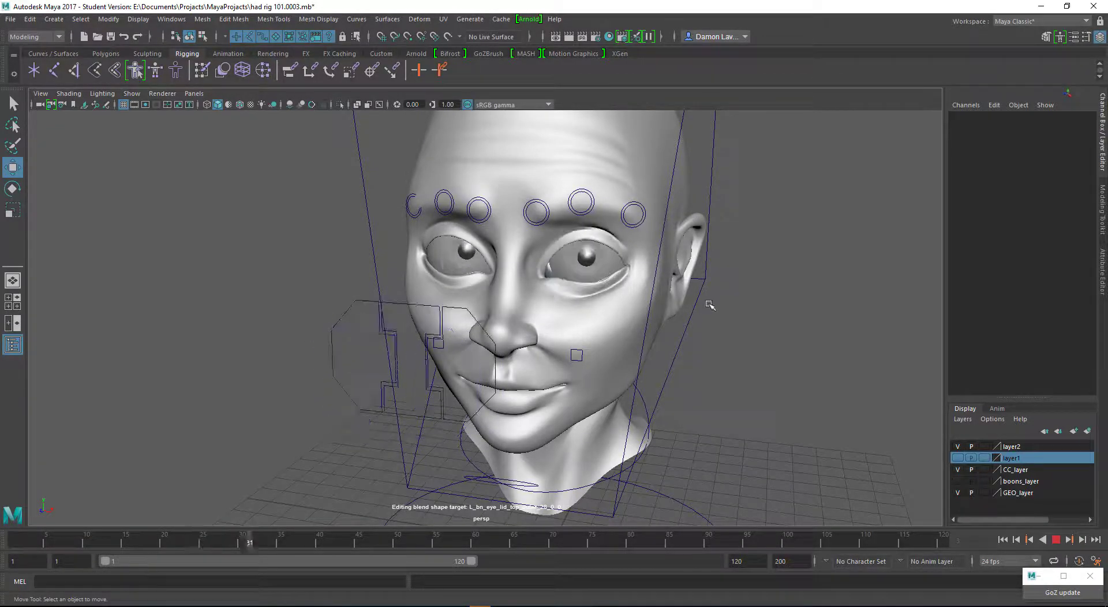
alt+drag(754, 302, 680, 290)
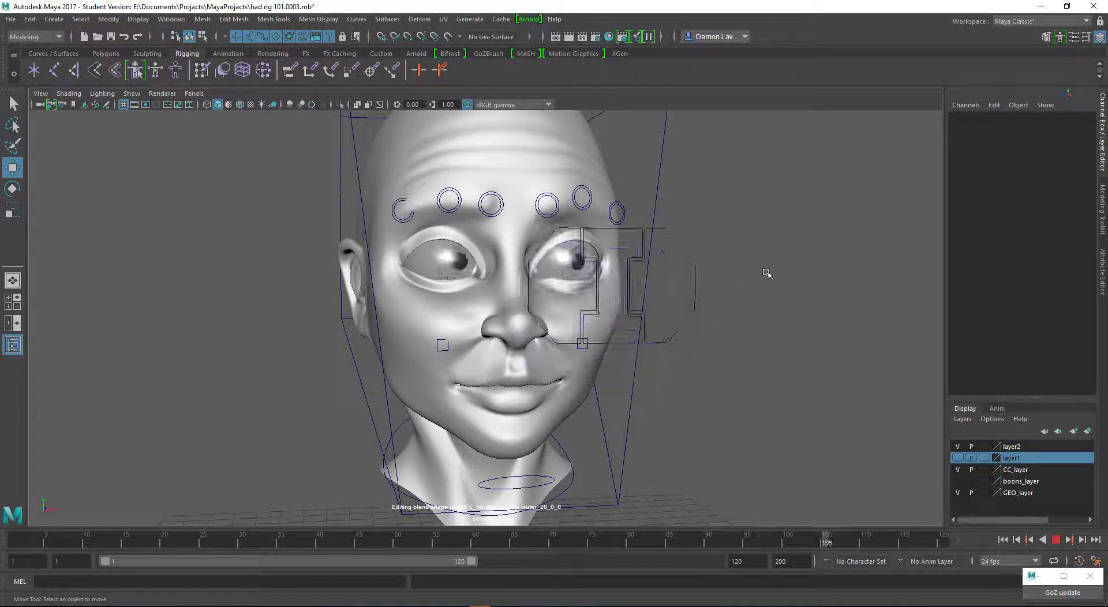
alt+drag(766, 267, 617, 275)
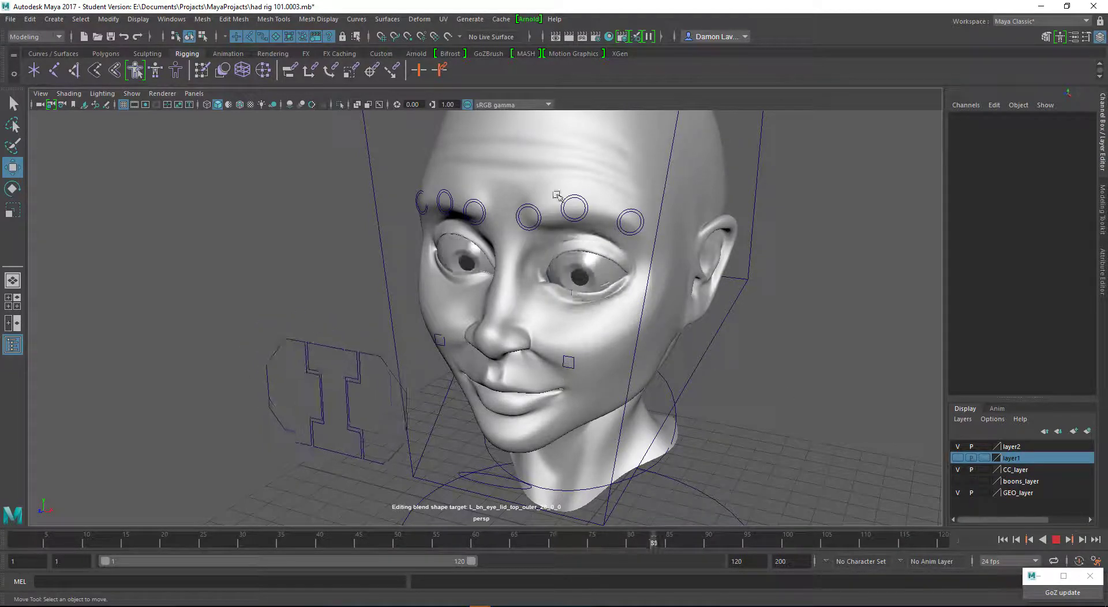
- Stop the playback and raise the left inner eyebrow control to about Translate Y 0.43
click(523, 210)
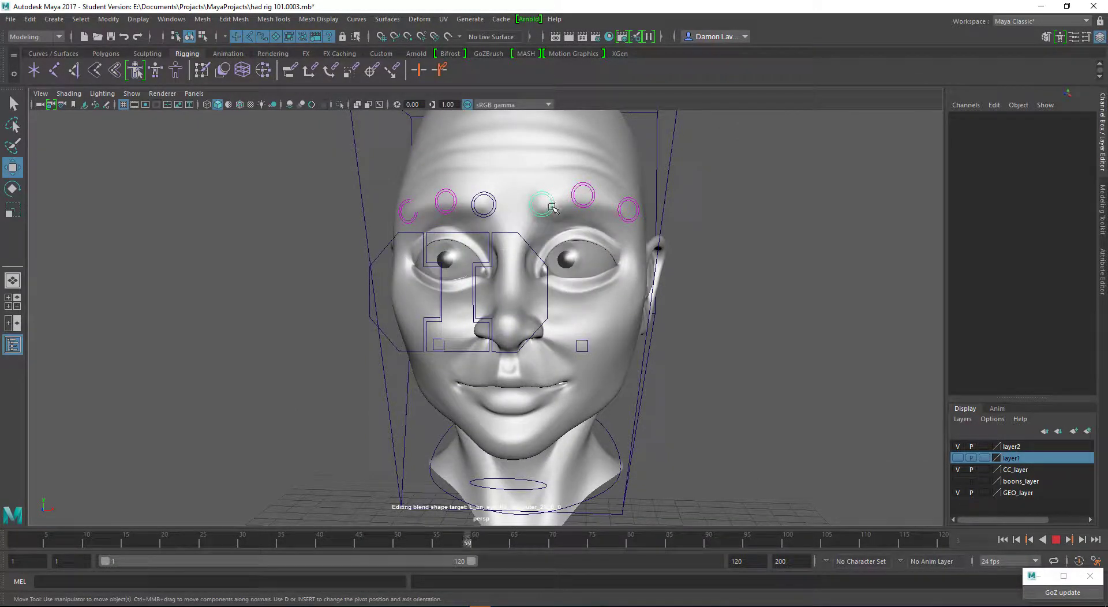
click(1055, 539)
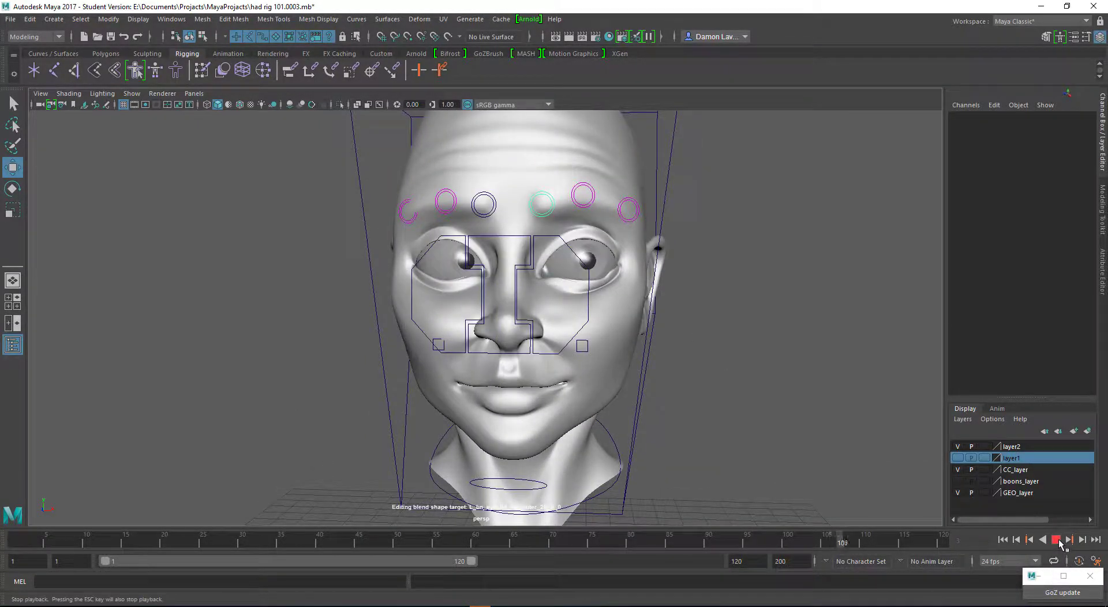
click(541, 204)
mouse_move(542, 204)
mouse_down()
mouse_move(546, 174)
mouse_move(546, 198)
mouse_move(548, 180)
mouse_move(528, 193)
mouse_move(544, 187)
mouse_up()
- Show layer1 and hide layer2, and move the left inner eyebrow control to test the brow patch
click(957, 457)
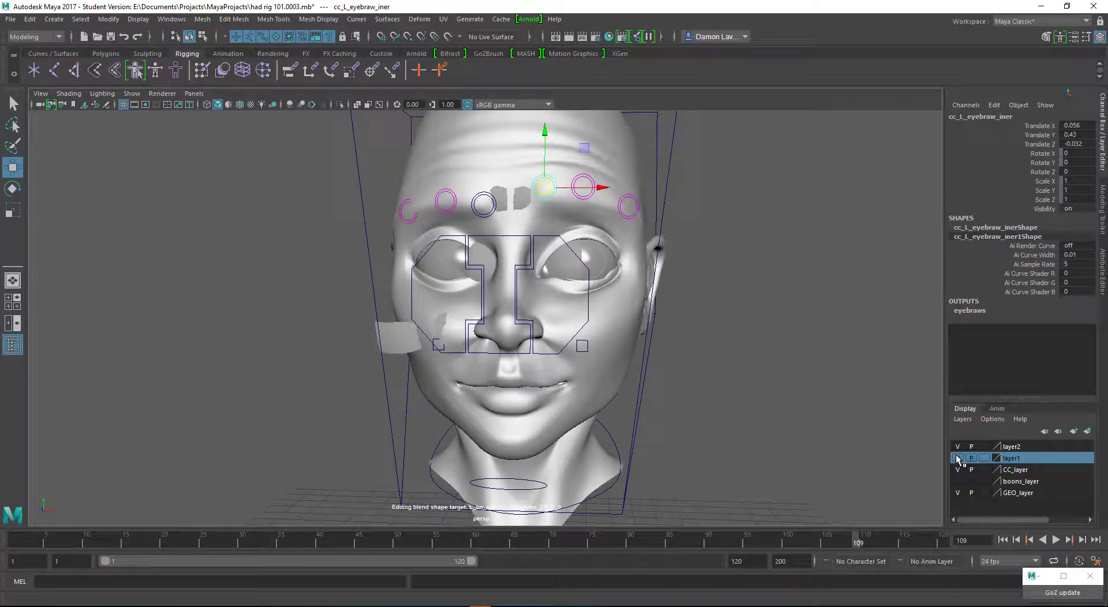
click(957, 446)
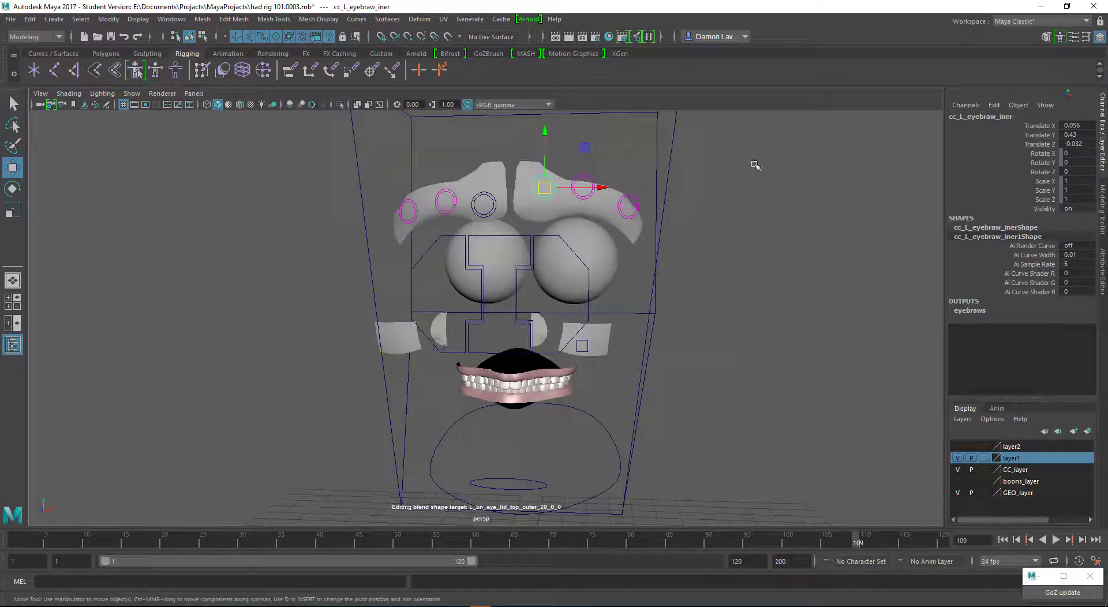
alt+drag(746, 225, 745, 248)
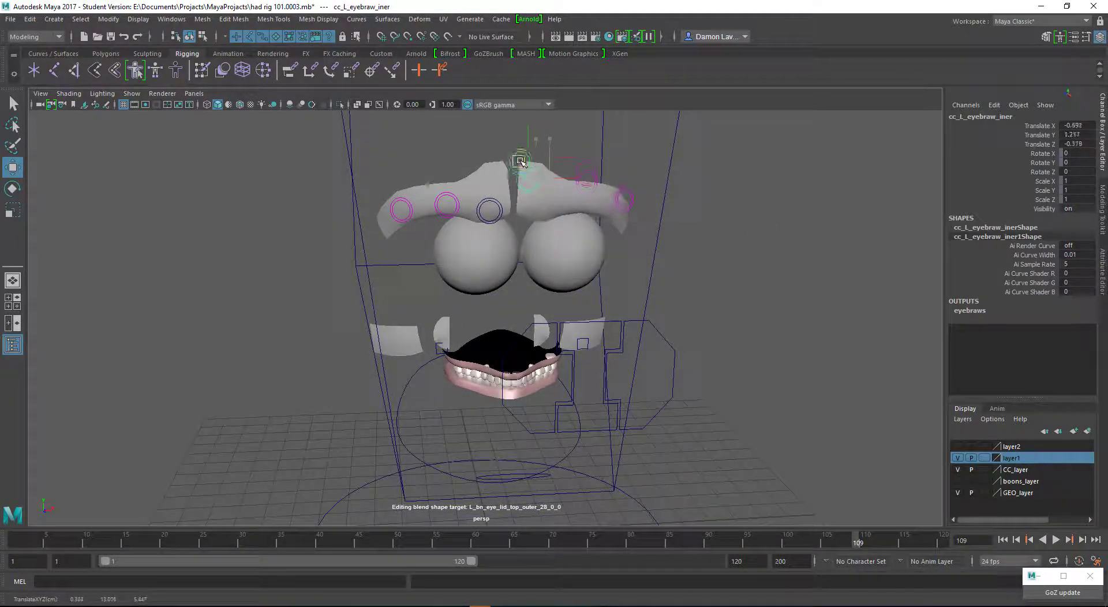
alt+drag(538, 208, 515, 217)
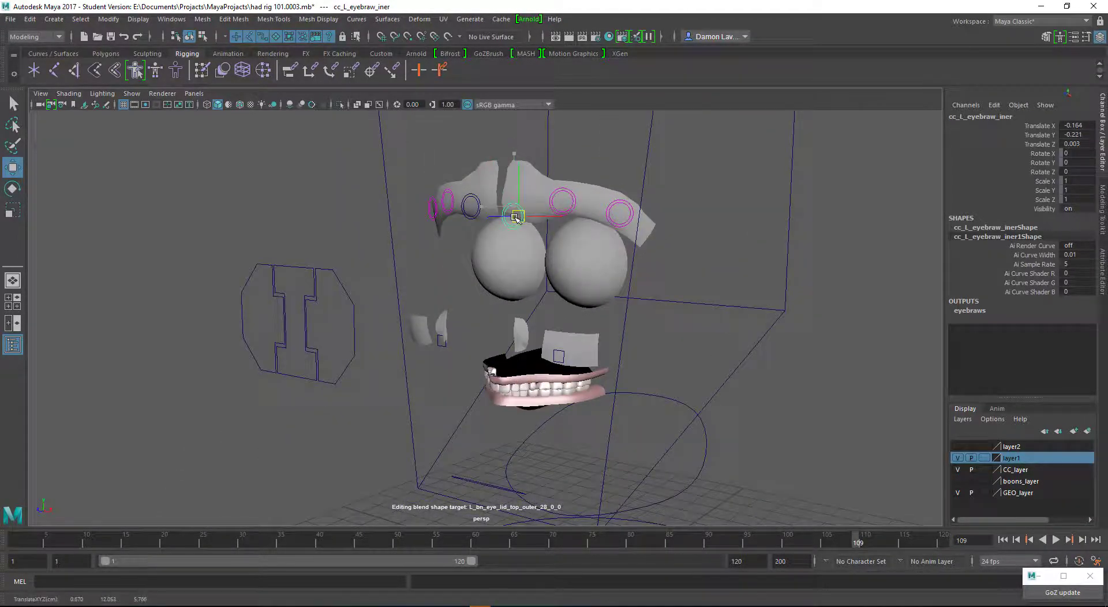
- Show boons_layer and move the left inner eyebrow control up along the brow patch
click(958, 481)
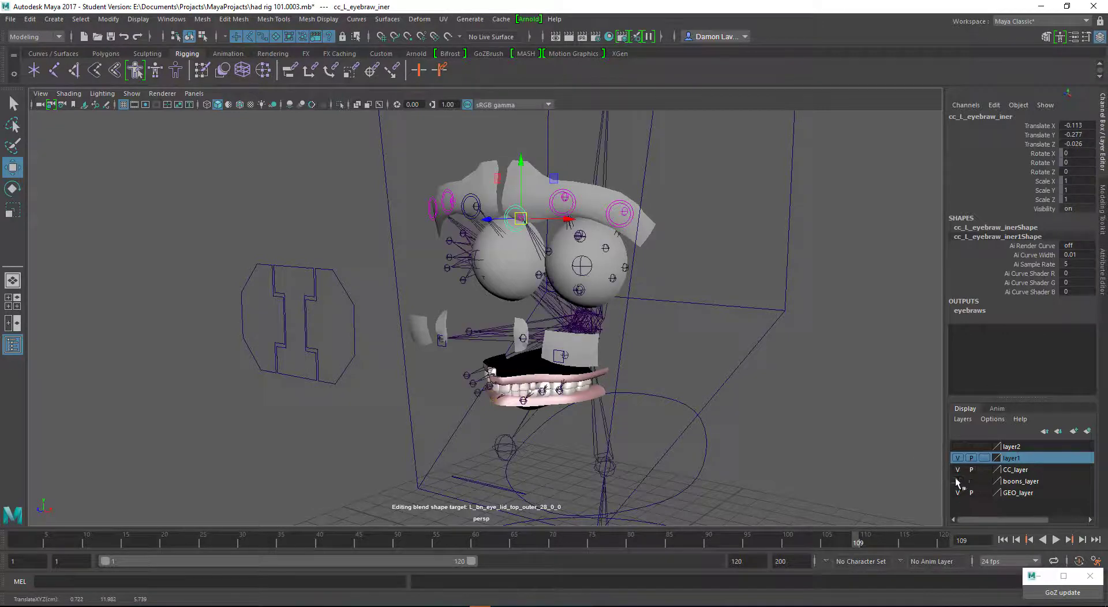
scroll(716, 291, up, 5)
drag(519, 180, 515, 130)
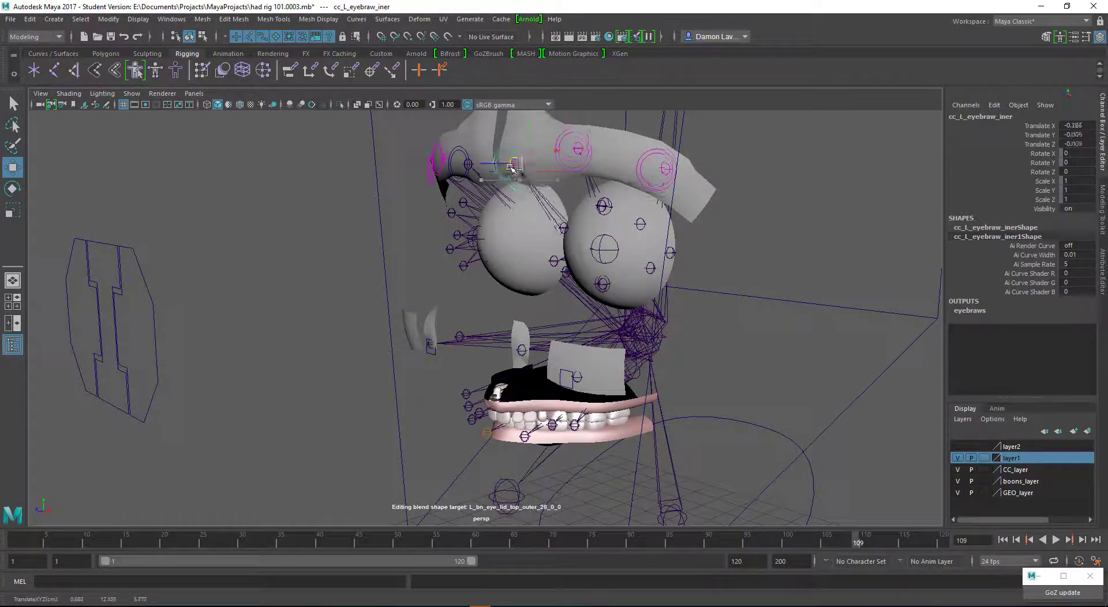
- Move the left center eyebrow control to about 0.009, 0.031, -0.158
click(575, 164)
click(576, 145)
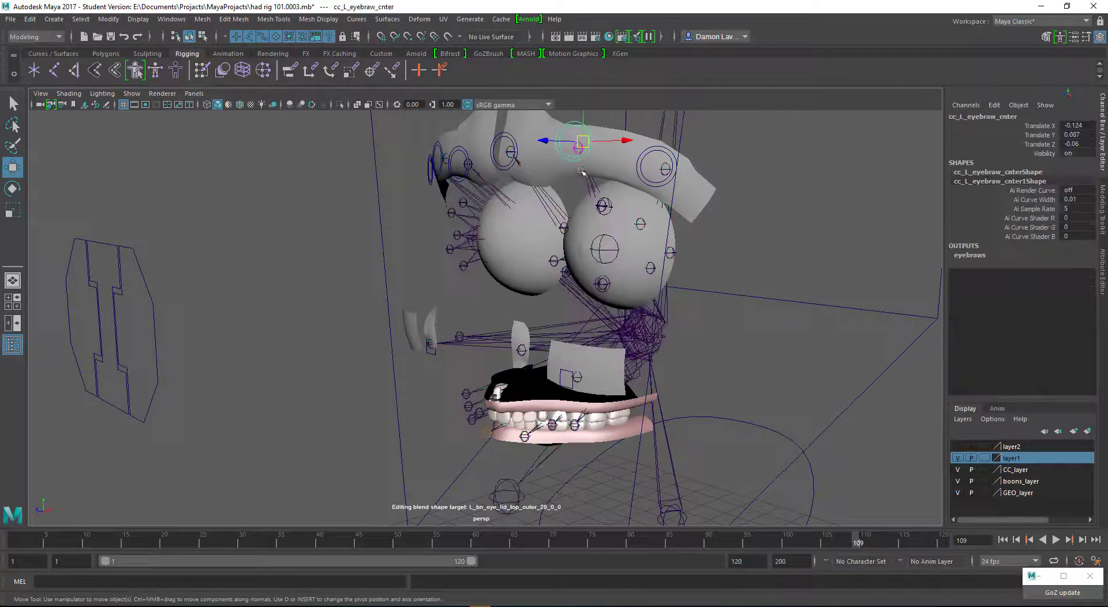
alt+drag(575, 145, 594, 161)
alt+drag(594, 162, 721, 190)
- Move the left cheek control along its surface patch to about Translate X 0.389, Translate Y 0.092
alt+right_drag(721, 231, 673, 277)
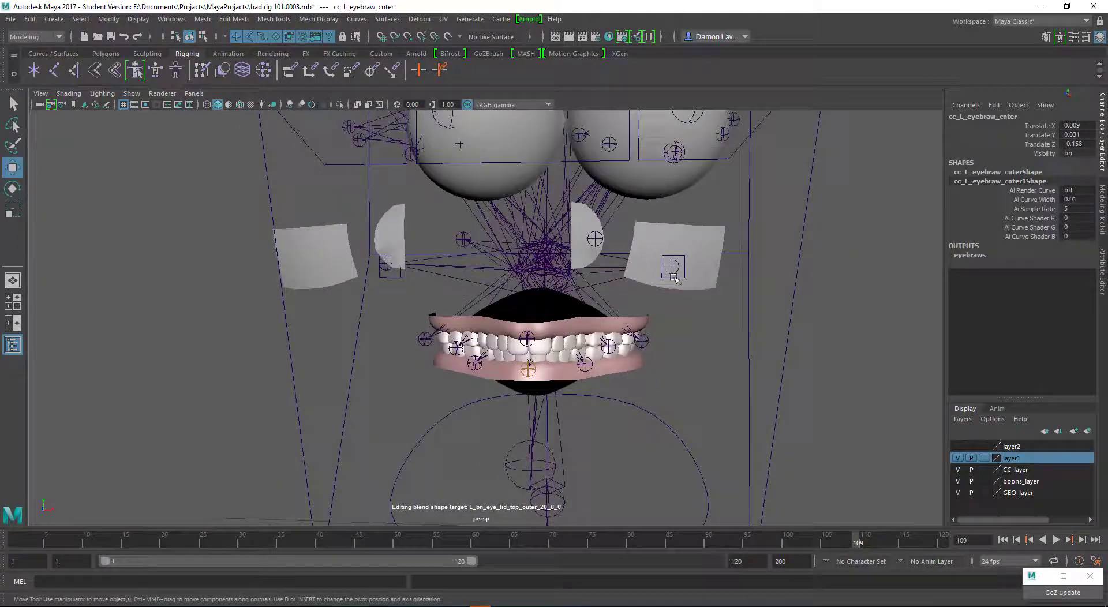
click(663, 272)
drag(672, 267, 418, 151)
alt+drag(531, 217, 640, 392)
alt+drag(734, 293, 774, 407)
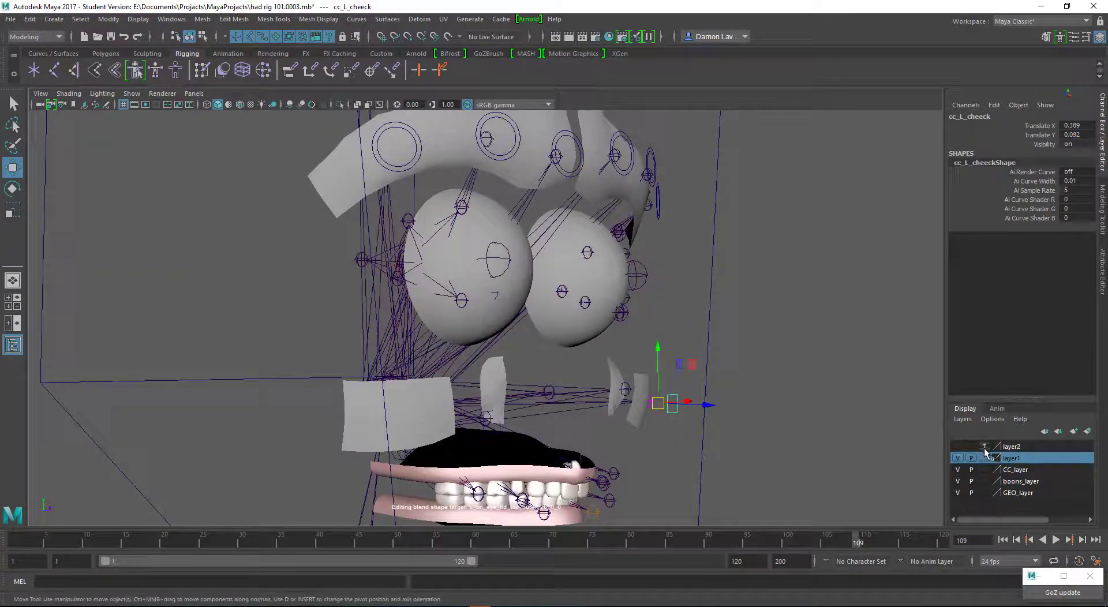
- Show layer2 as a template and move the left cheek control to about Translate X -0.131, Translate Y 0.19
click(957, 446)
alt+drag(710, 403, 748, 372)
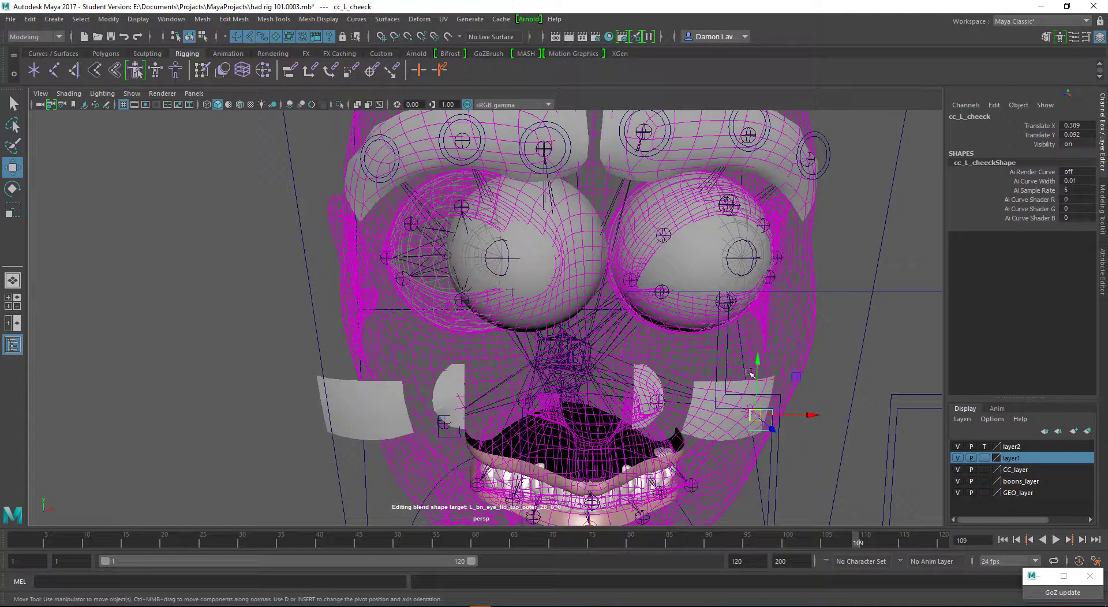
drag(753, 414, 761, 391)
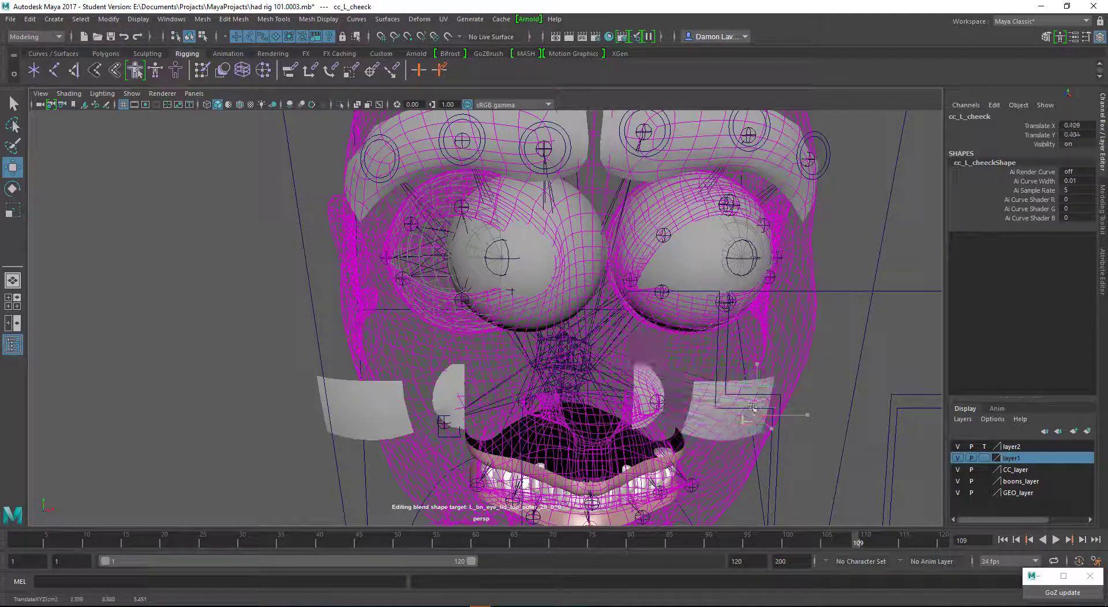
drag(752, 407, 705, 395)
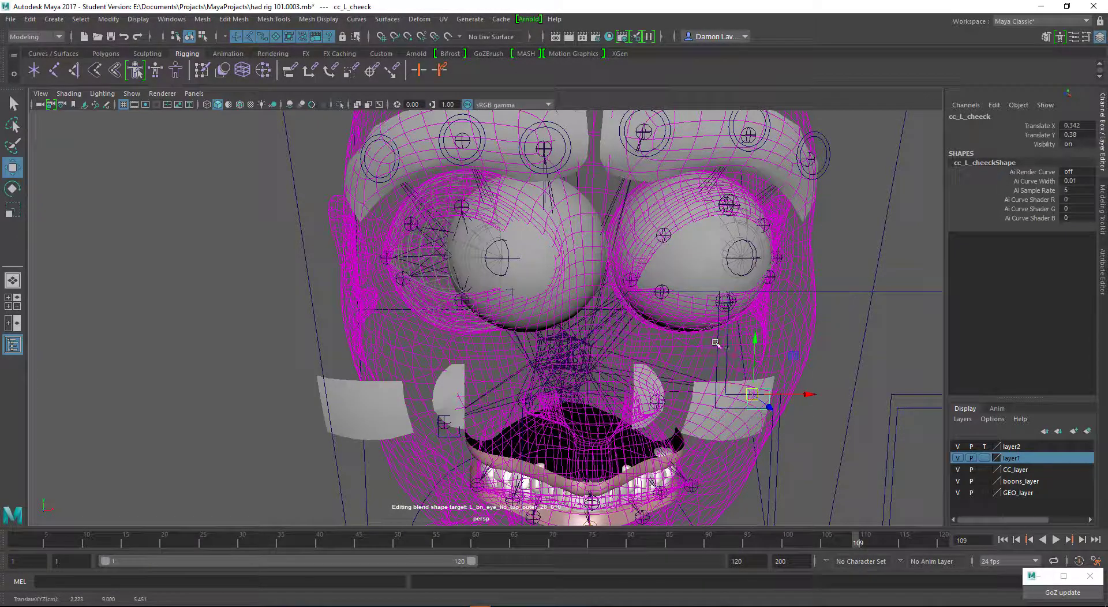
alt+drag(767, 378, 749, 416)
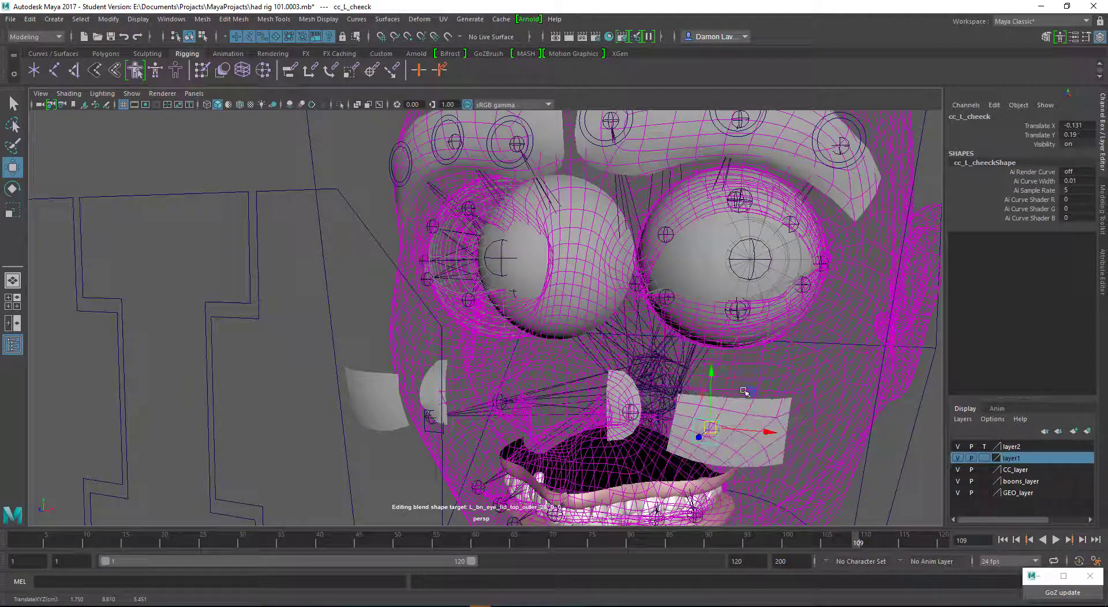
- Try moving the CC_eyes control in several directions to test how the eyes and lids follow
alt+drag(744, 391, 670, 281)
alt+drag(831, 351, 717, 304)
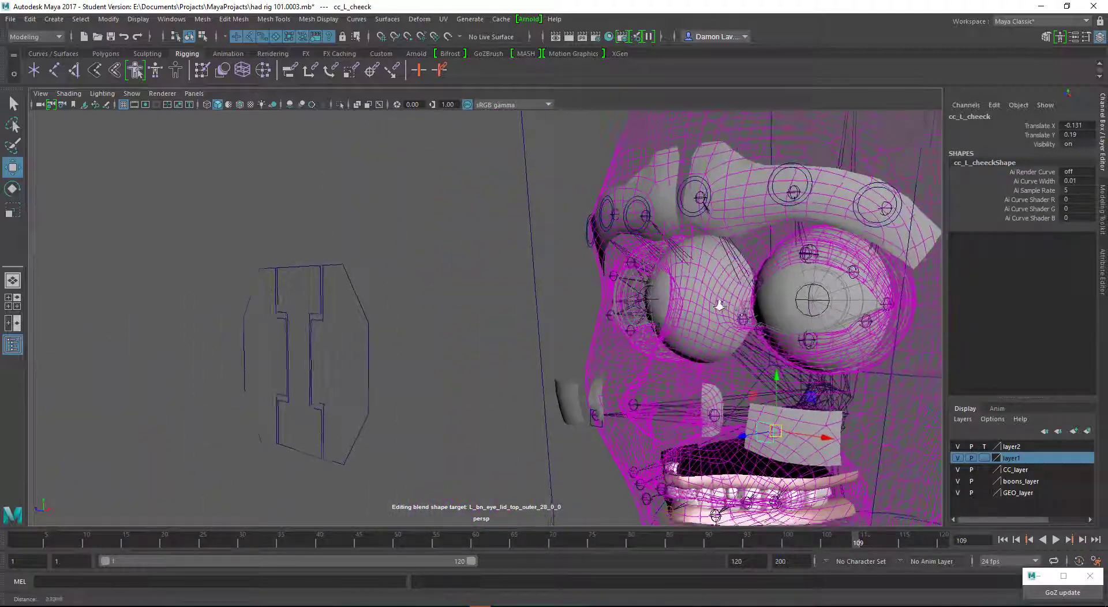
click(343, 327)
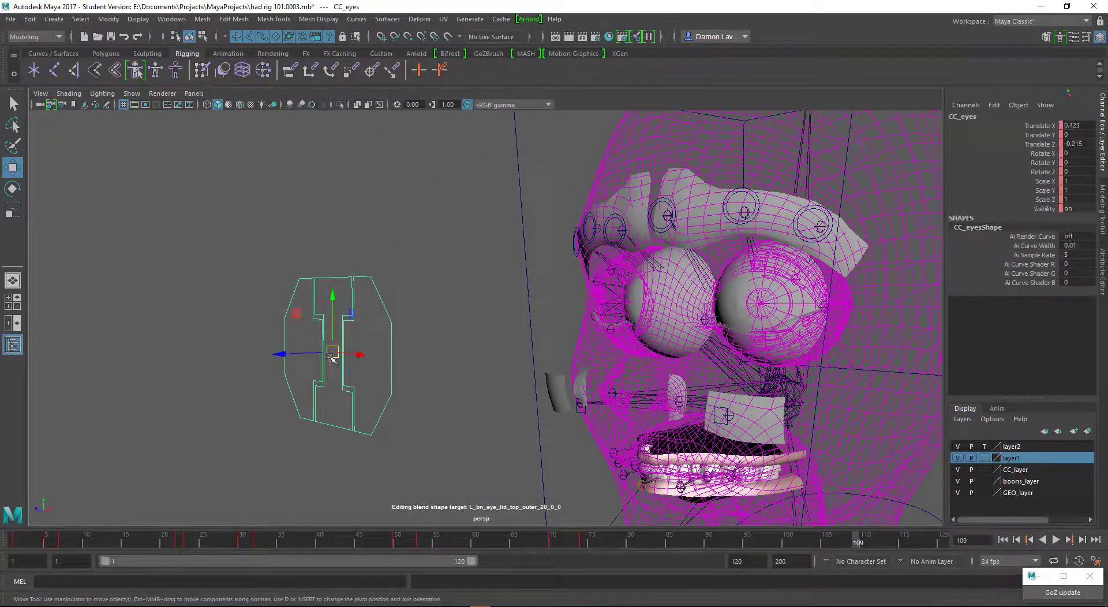
drag(332, 357, 281, 358)
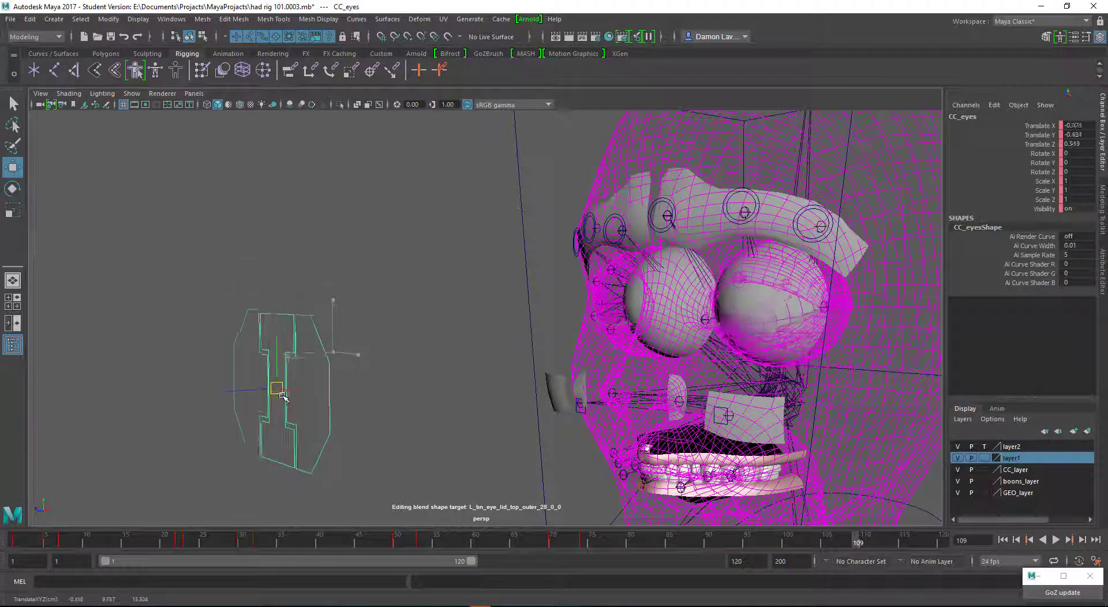
drag(282, 396, 285, 300)
drag(294, 376, 300, 335)
alt+drag(519, 311, 868, 408)
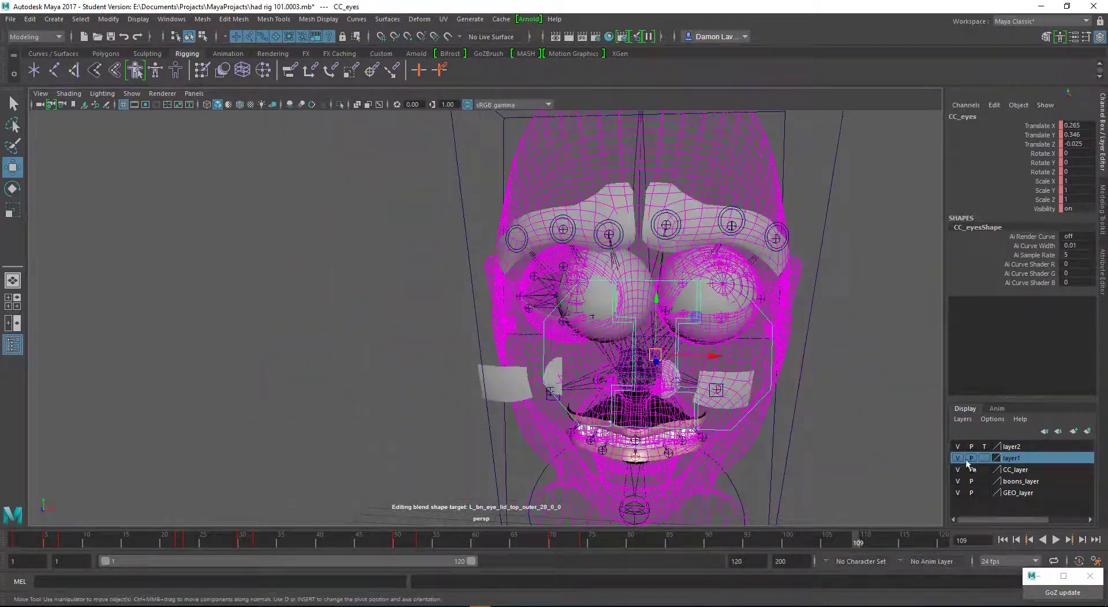
- Switch layer2 to reference display, and undo that change together with the CC_eyes moves
click(984, 447)
alt+drag(800, 393, 802, 362)
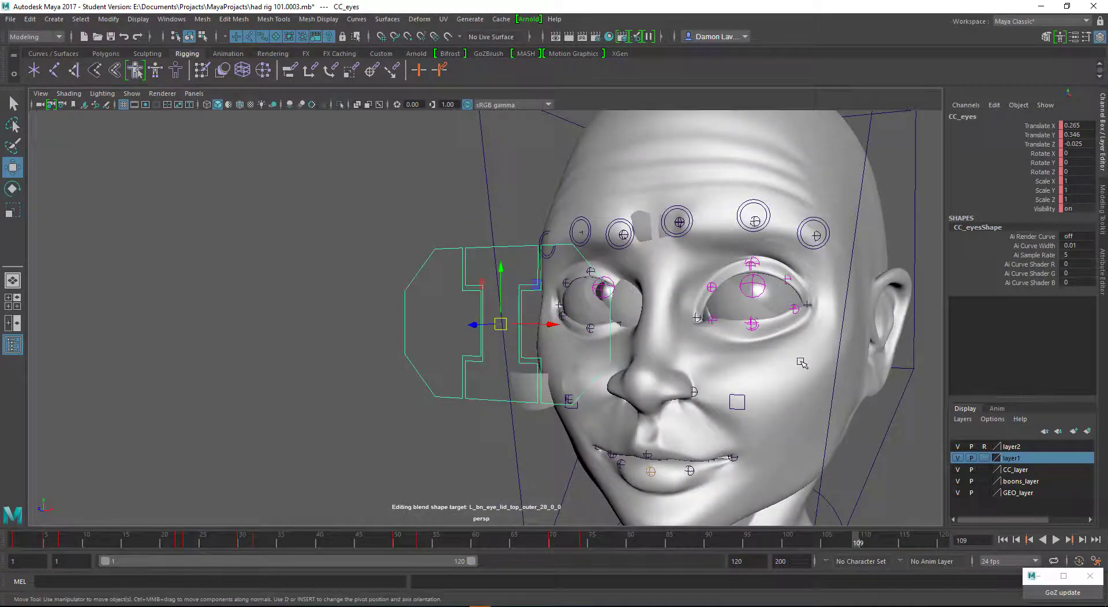
key(ctrl+z)
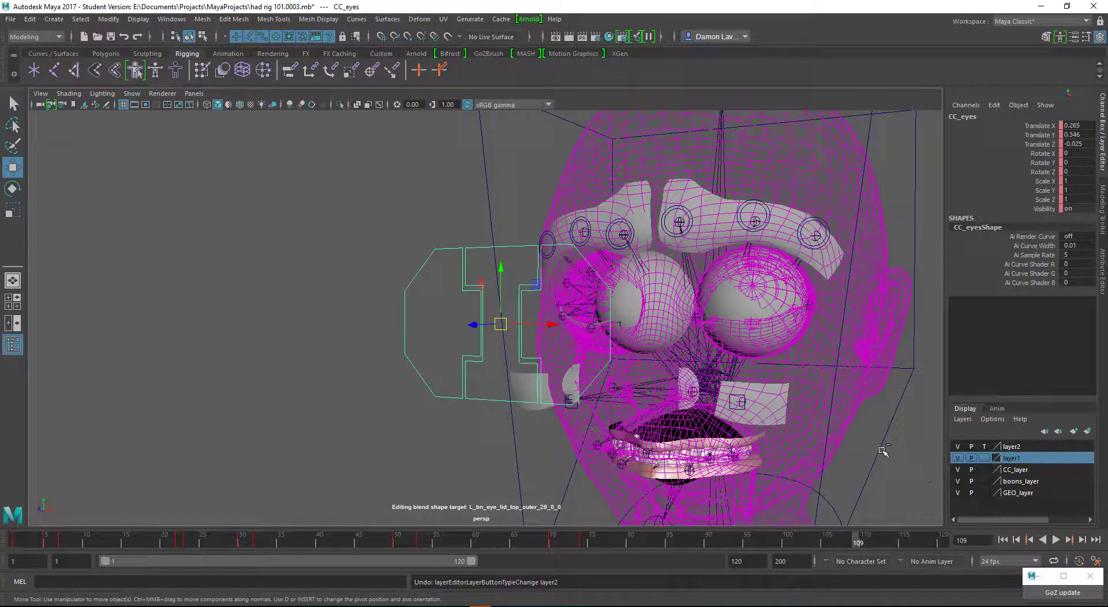
key(ctrl+z)
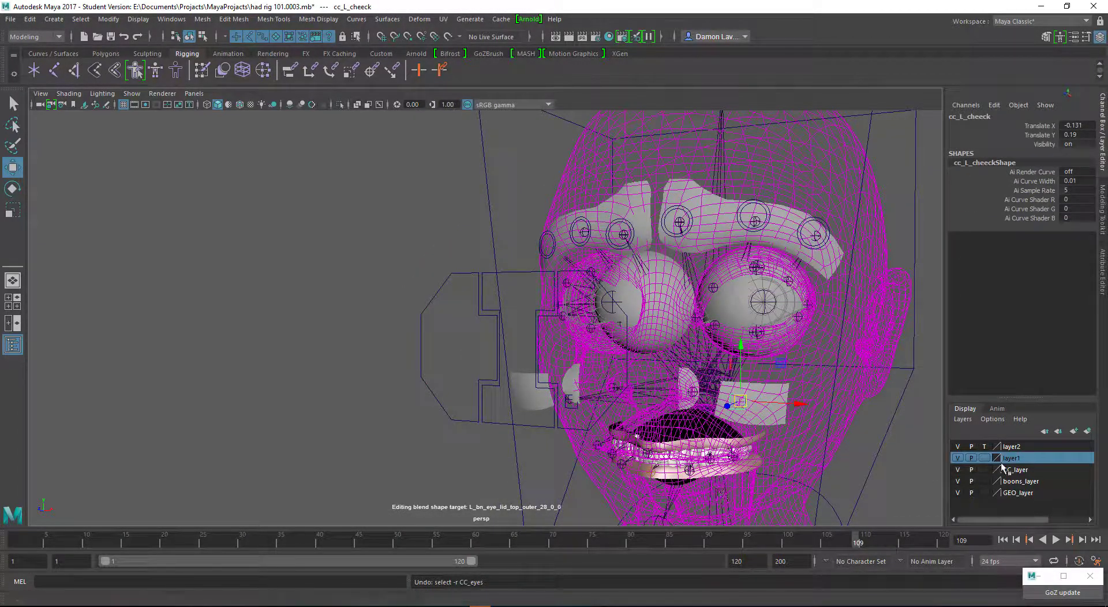
- Set layer2 to reference with textured shaded display and hide layer1
click(984, 446)
alt+drag(822, 344, 771, 345)
key(4)
key(6)
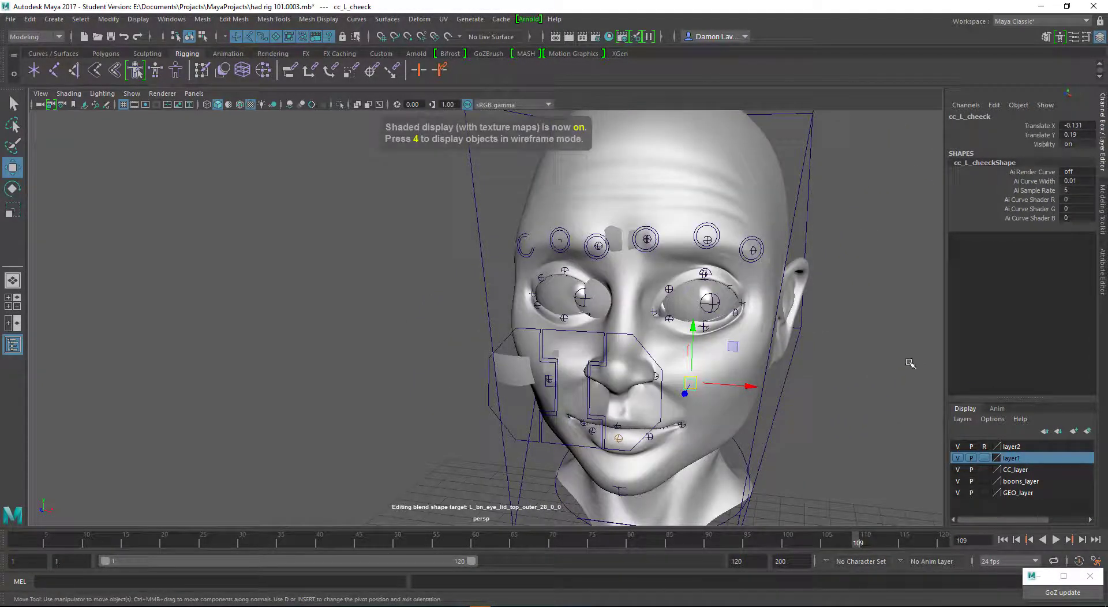
click(959, 458)
alt+drag(784, 329, 814, 298)
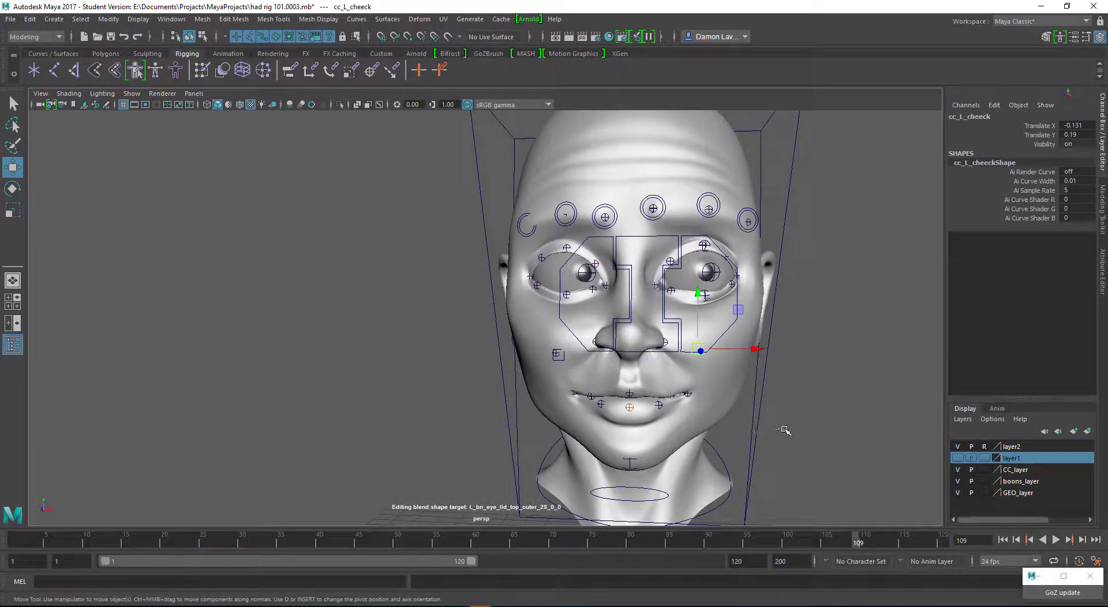
- Set Uper Eye Lid on the CC_hade control to 0 and play the animation briefly
key(Up)
click(1043, 171)
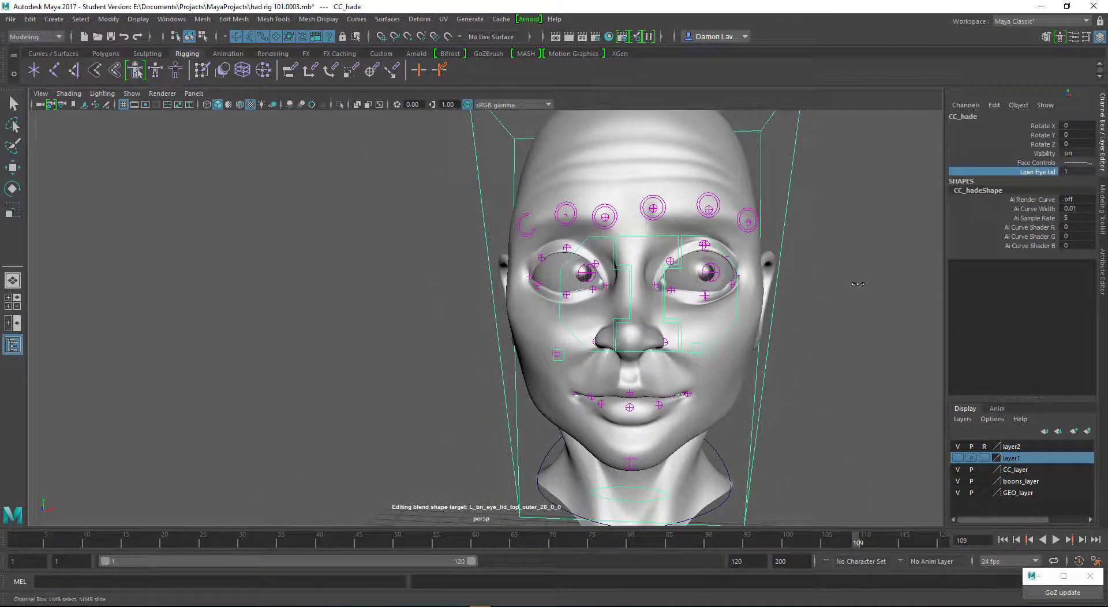
middle_drag(848, 282, 839, 287)
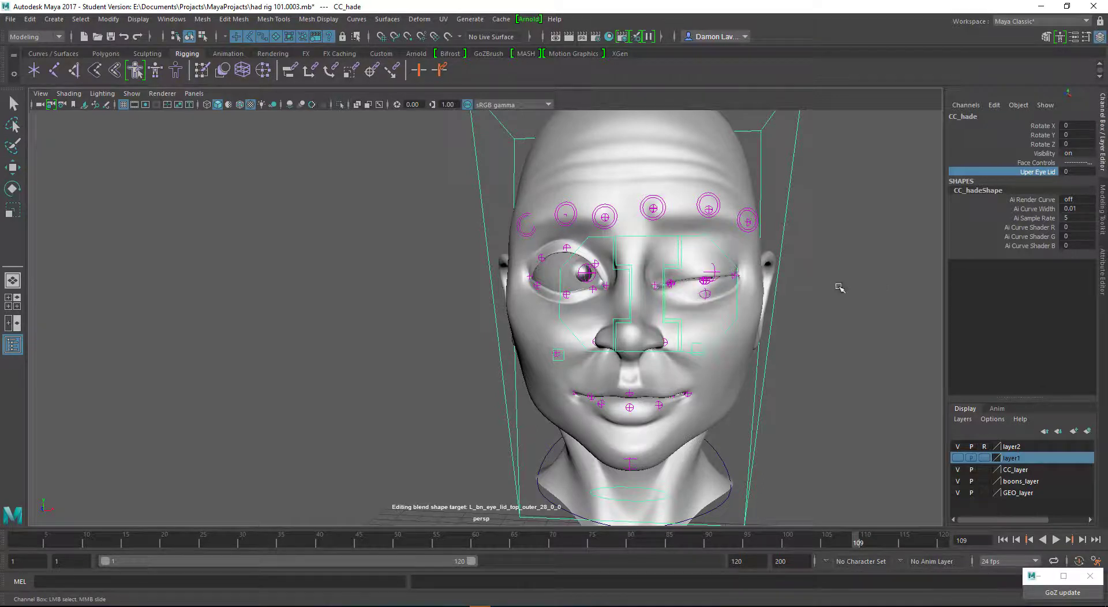
key(alt+v)
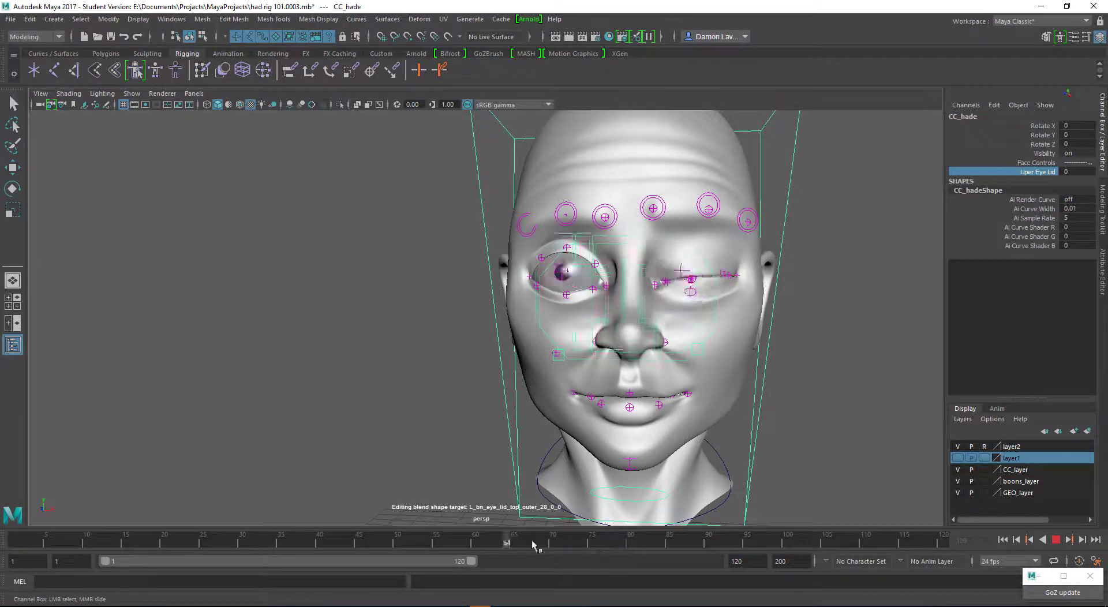
key(alt+v)
- Try moving the CC_jow control downward to test the jaw, and undo the move
alt+drag(840, 462, 479, 347)
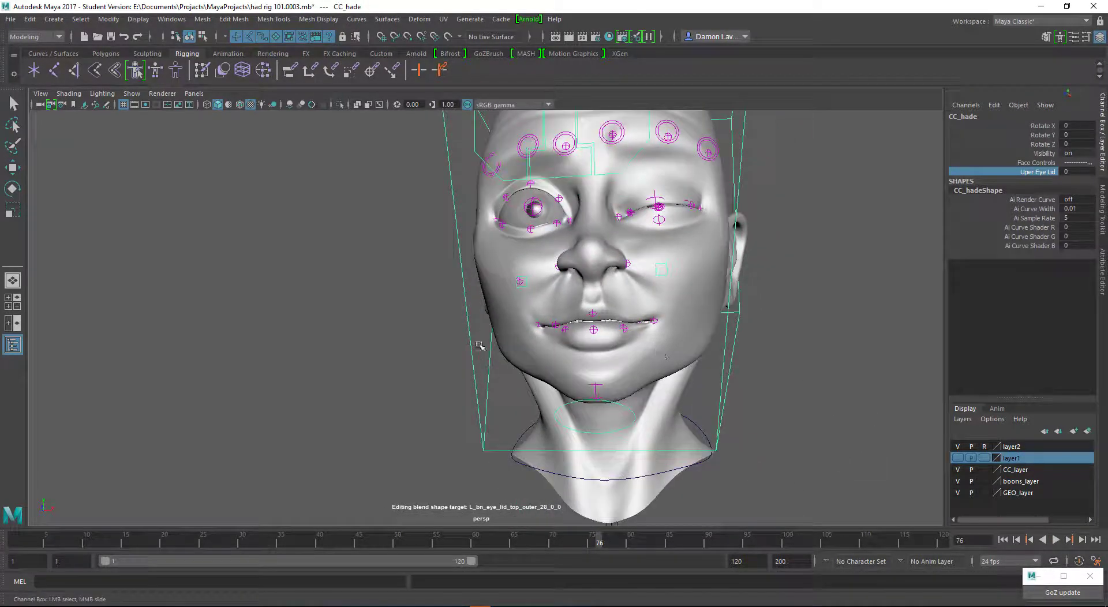
click(606, 402)
key(w)
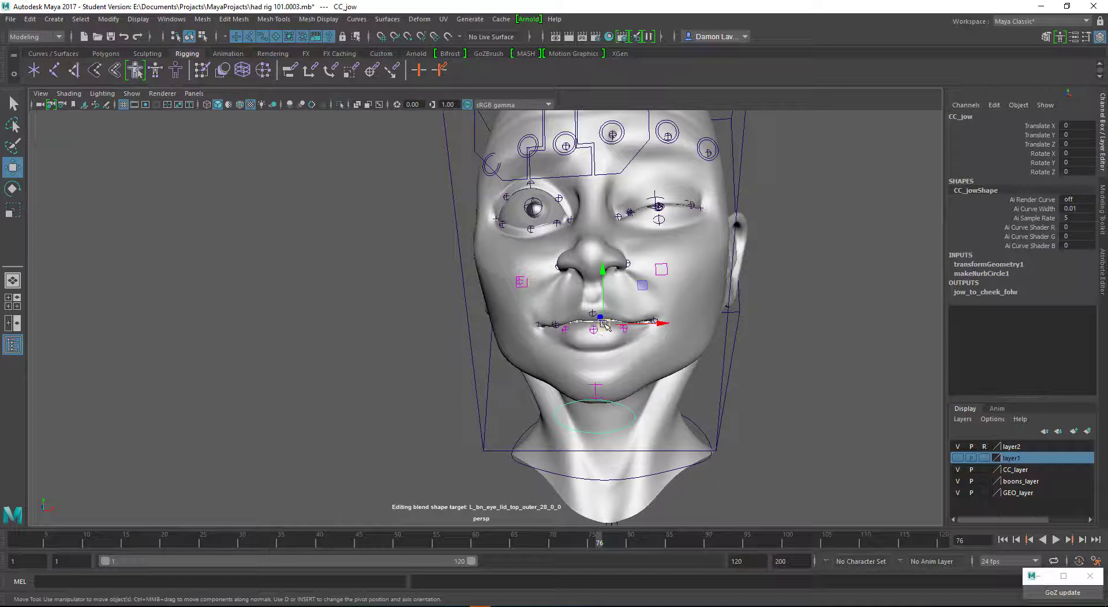
drag(604, 325, 607, 402)
key(ctrl+z)
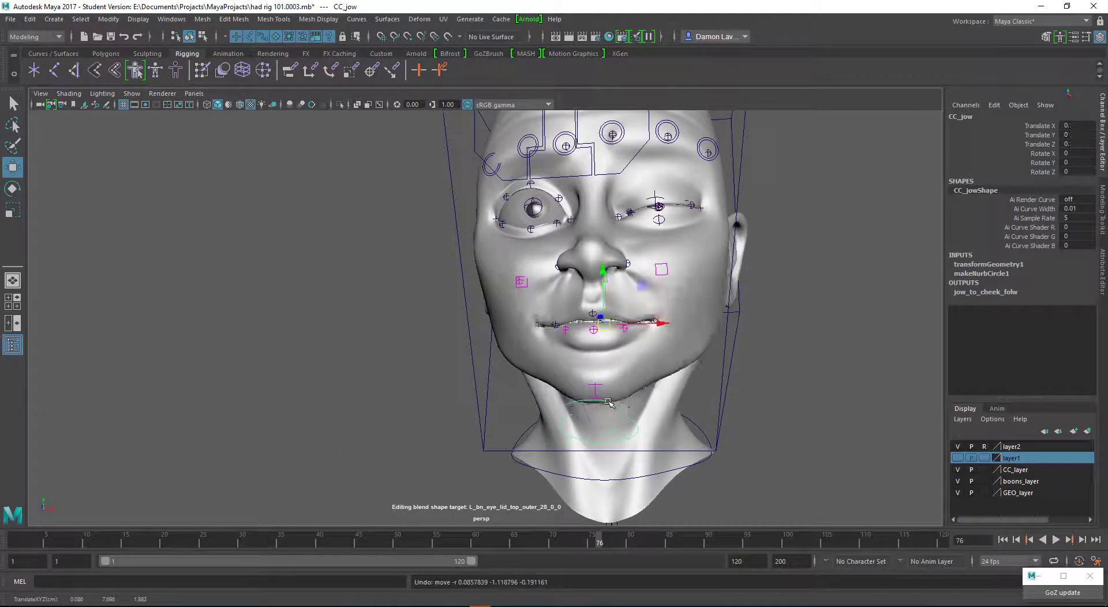
- Rotate the CC_jow control to 29 in X to open the mouth
key(e)
mouse_move(599, 376)
mouse_down()
mouse_move(610, 353)
mouse_move(617, 377)
mouse_up()
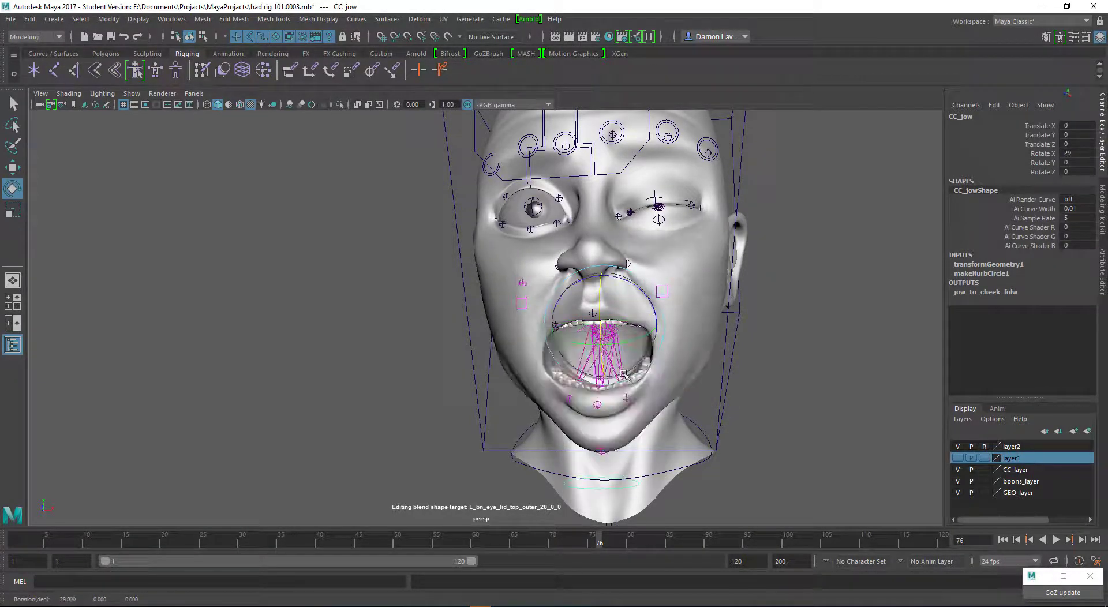
drag(609, 365, 611, 368)
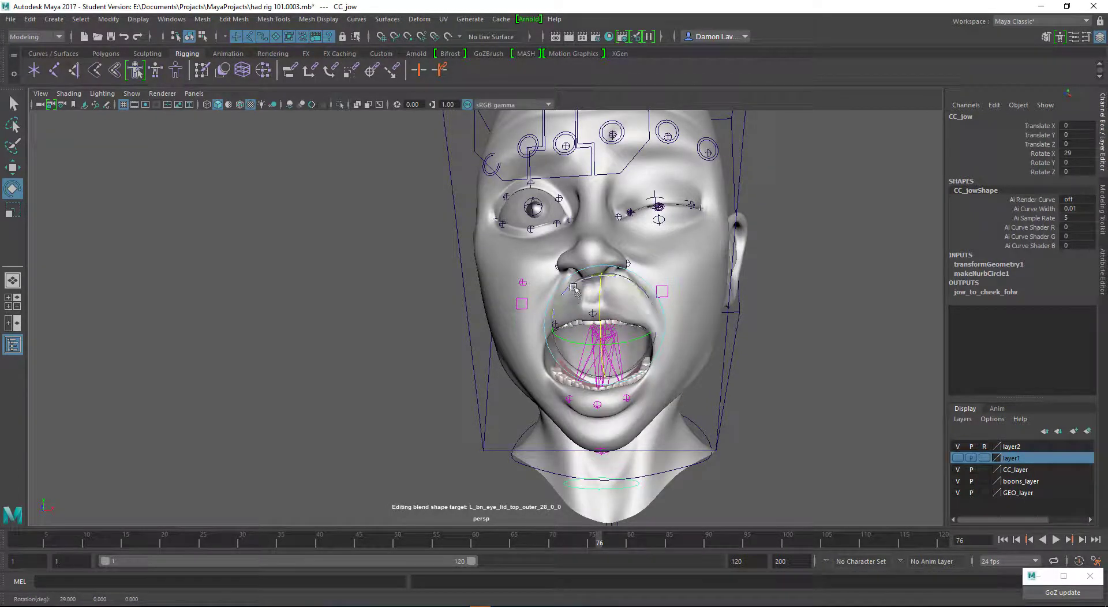
- Try rotating and moving the opened CC_jow control further, and undo back to the closed mouth
drag(567, 298, 613, 330)
key(w)
key(ctrl+z)
key(ctrl+z)
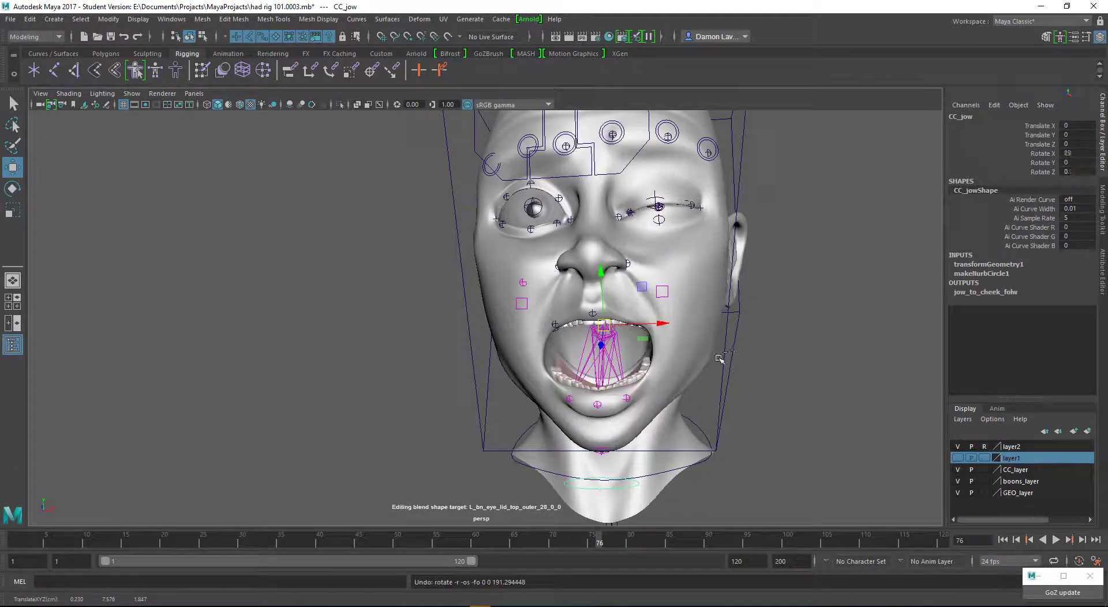
click(604, 271)
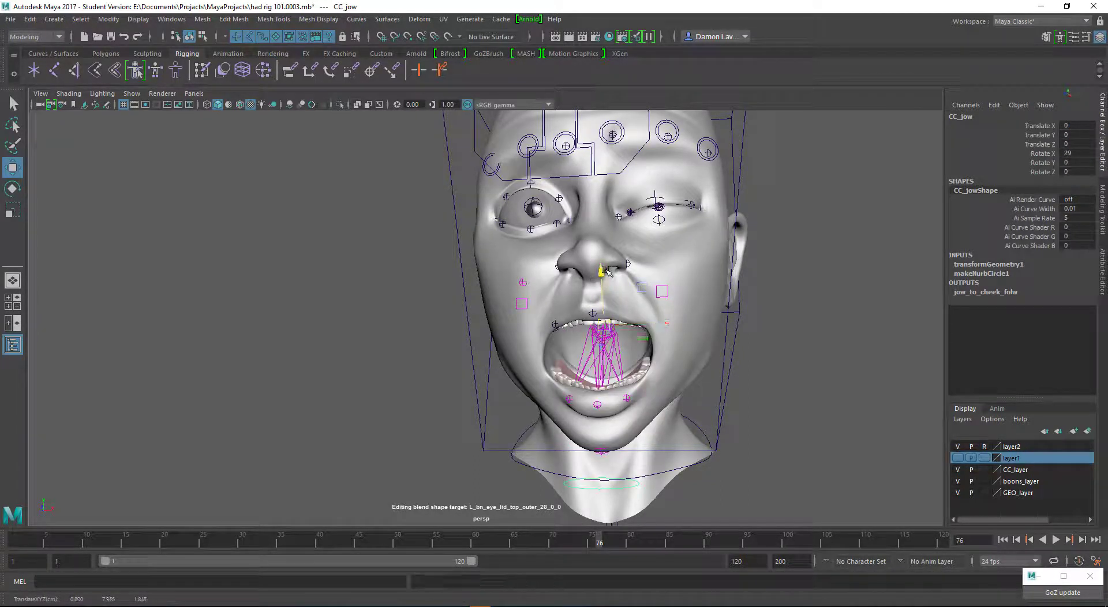
key(ctrl+z)
key(ctrl+z)
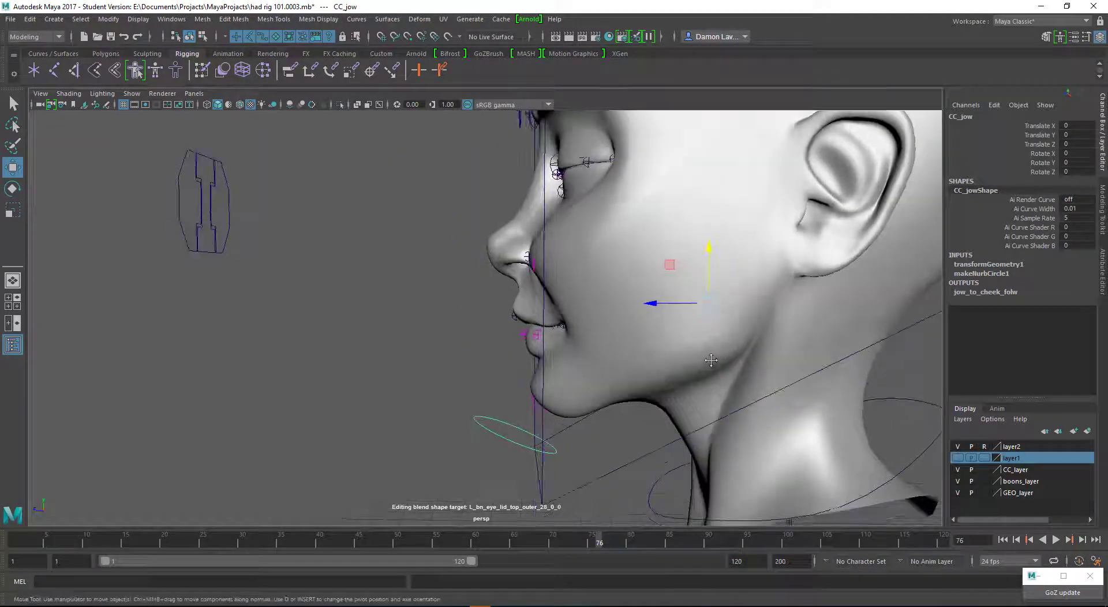
- Try rotating the CC_hade control around the head to test its turning, and undo the rotations
alt+drag(711, 360, 682, 383)
scroll(682, 383, down, 6)
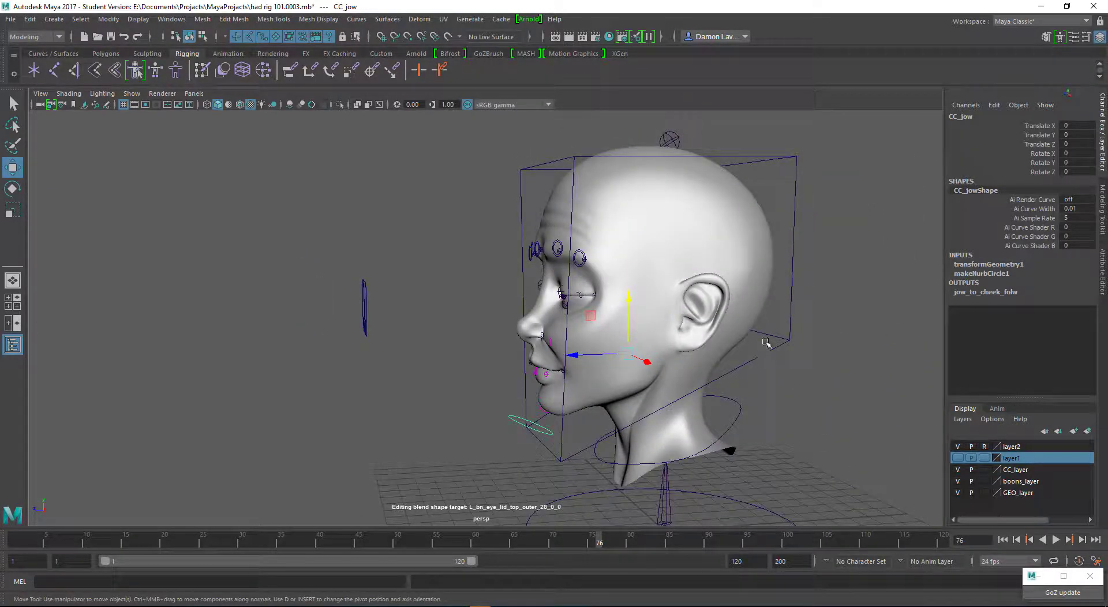
click(765, 343)
key(e)
drag(602, 306, 638, 350)
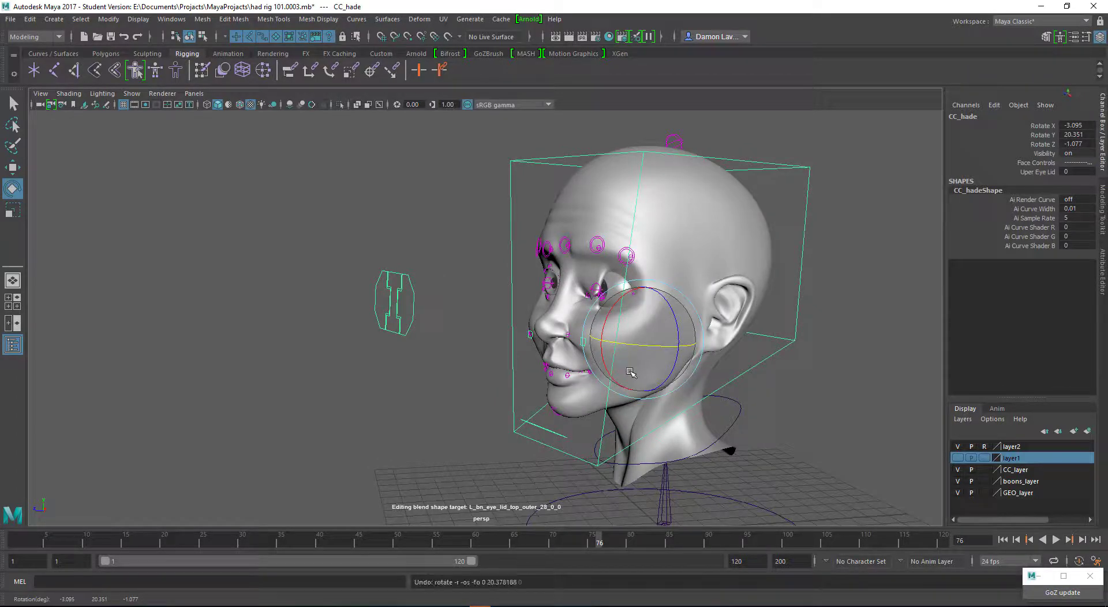
key(ctrl+z)
key(ctrl+z)
alt+drag(788, 409, 735, 304)
mouse_move(700, 346)
alt+mouse_down()
mouse_move(677, 317)
mouse_move(680, 331)
mouse_move(716, 350)
alt+mouse_up()
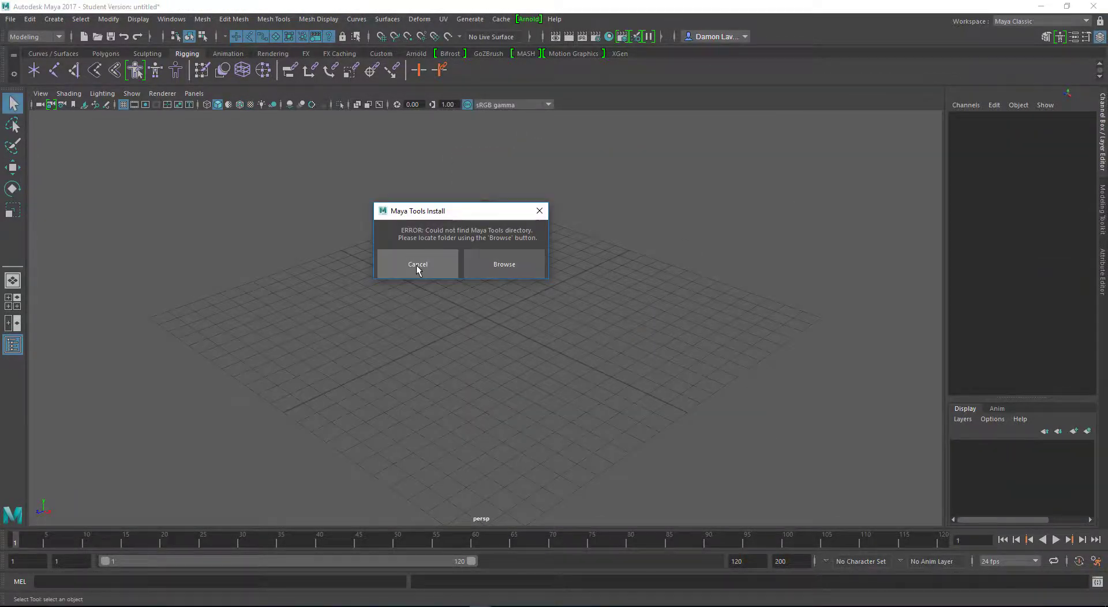
- Cancel the Maya Tools setup and open the scene 7001_riging_Jakerson end .mb
click(416, 263)
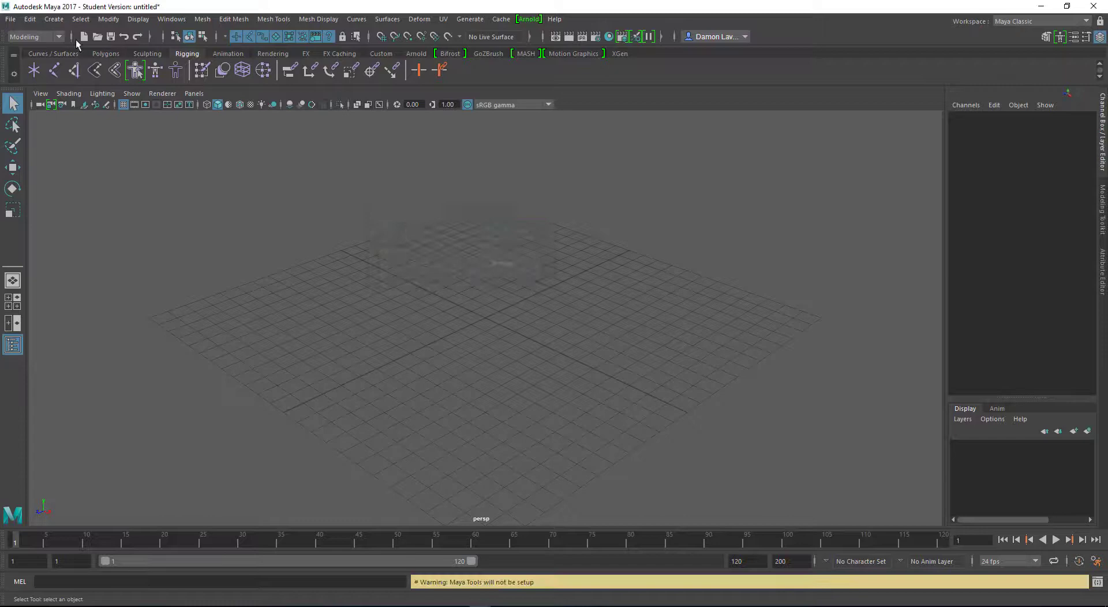
click(11, 19)
click(31, 51)
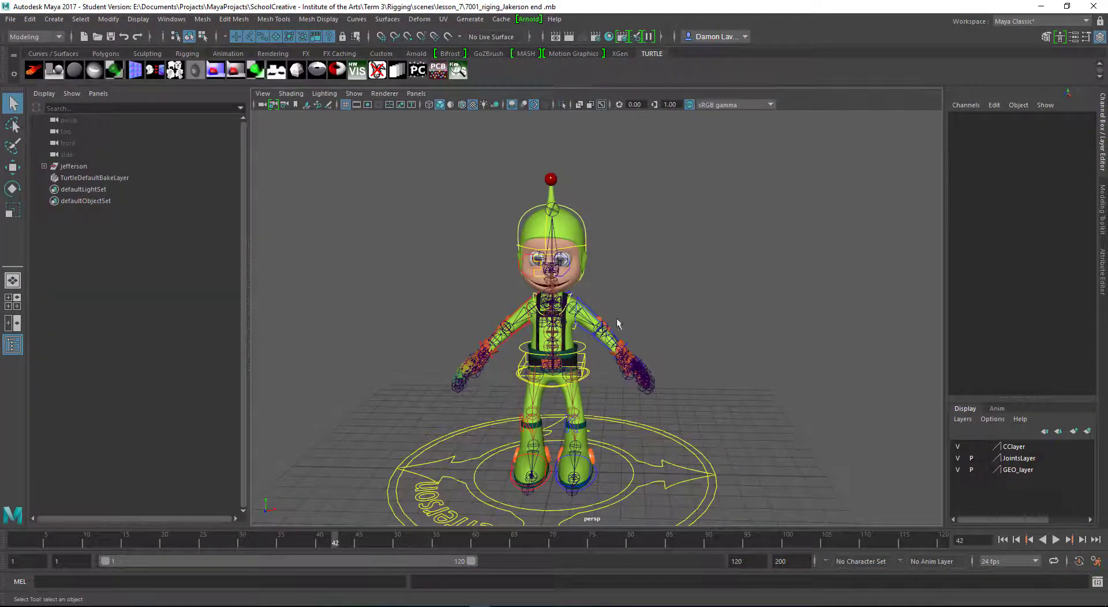
- Hide JointsLayer so the character shows only its geometry and control curves
alt+drag(632, 327, 693, 358)
scroll(791, 379, up, 5)
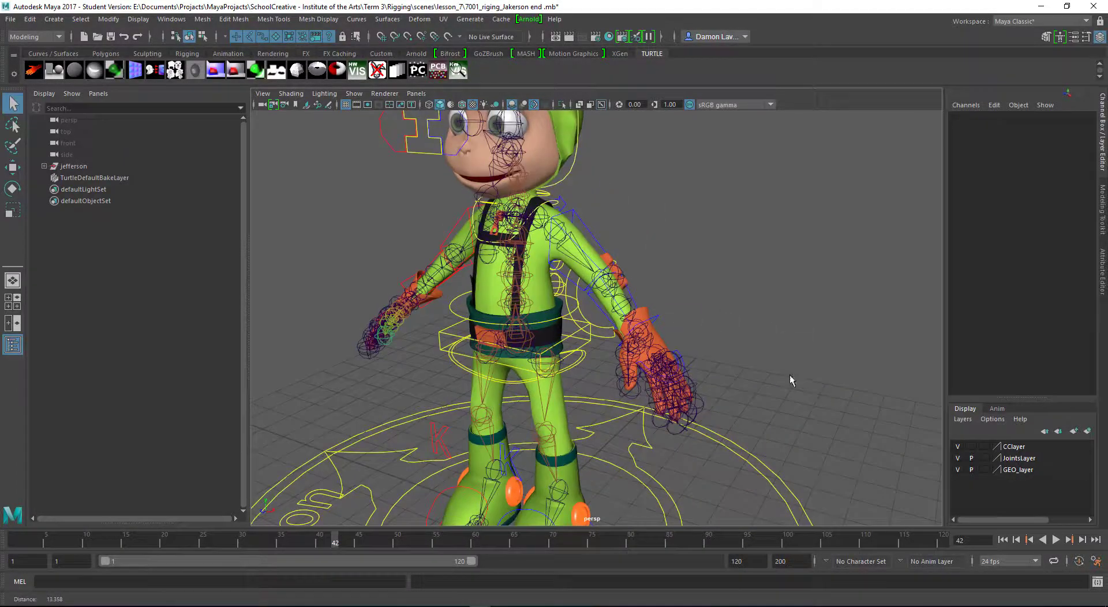
alt+drag(791, 379, 740, 345)
alt+drag(679, 318, 712, 290)
alt+drag(720, 354, 750, 321)
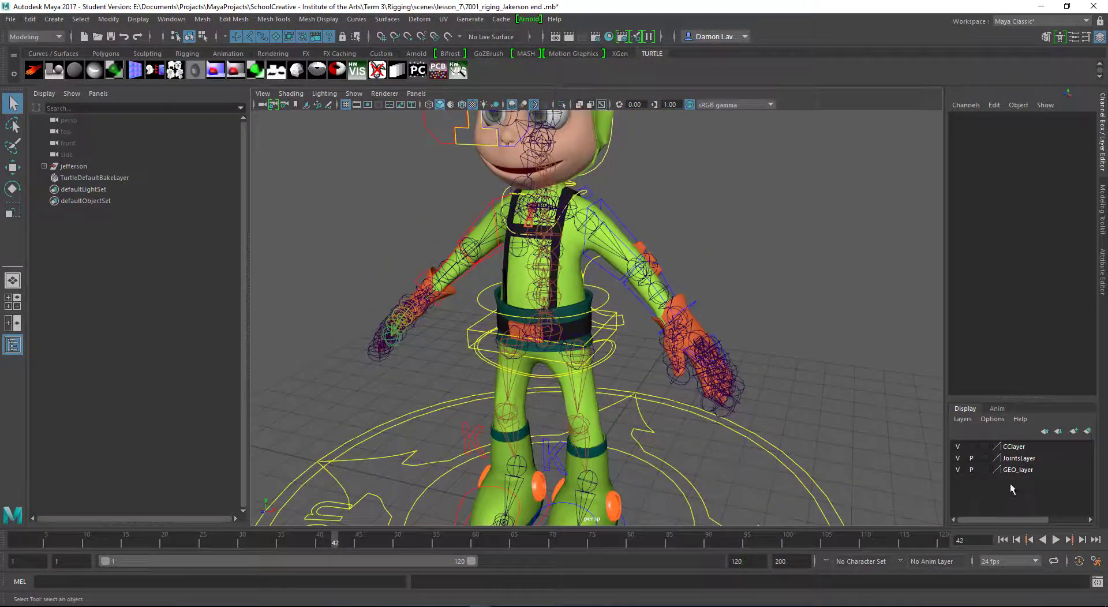
click(961, 459)
alt+drag(819, 413, 706, 318)
- Select the cc_IK_chest control and rotate it slightly to test how the torso follows
click(573, 264)
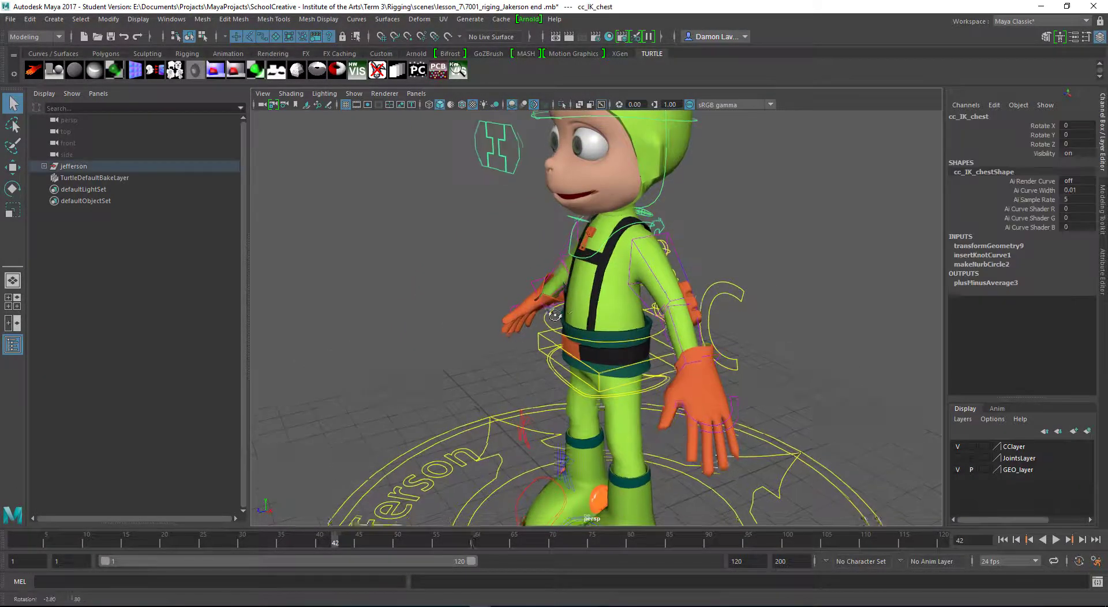
alt+drag(573, 264, 667, 316)
scroll(537, 310, up, 3)
scroll(536, 310, down, 2)
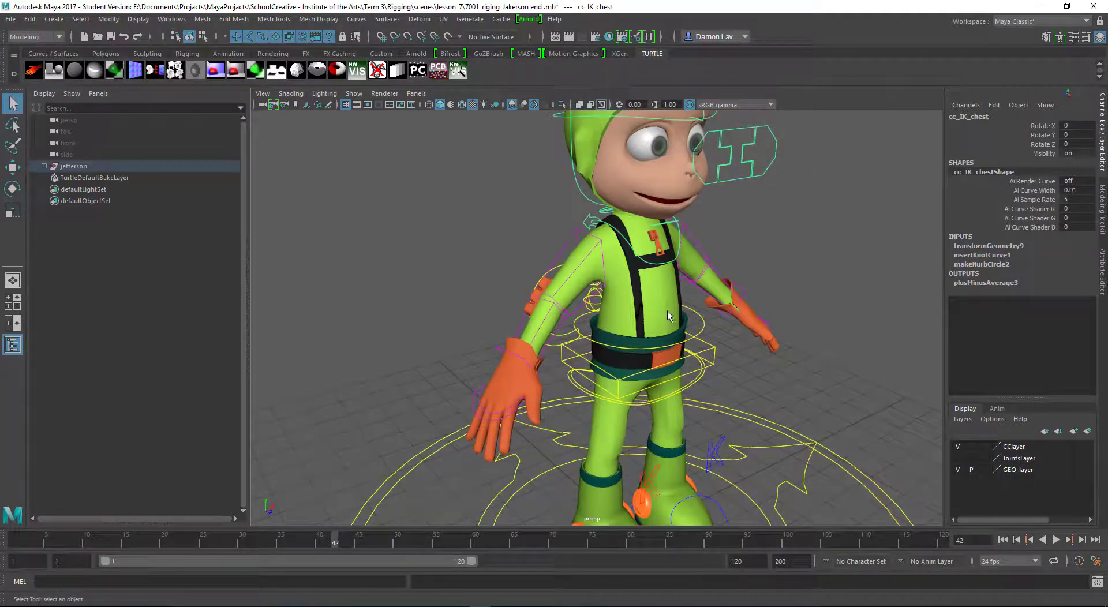
key(w)
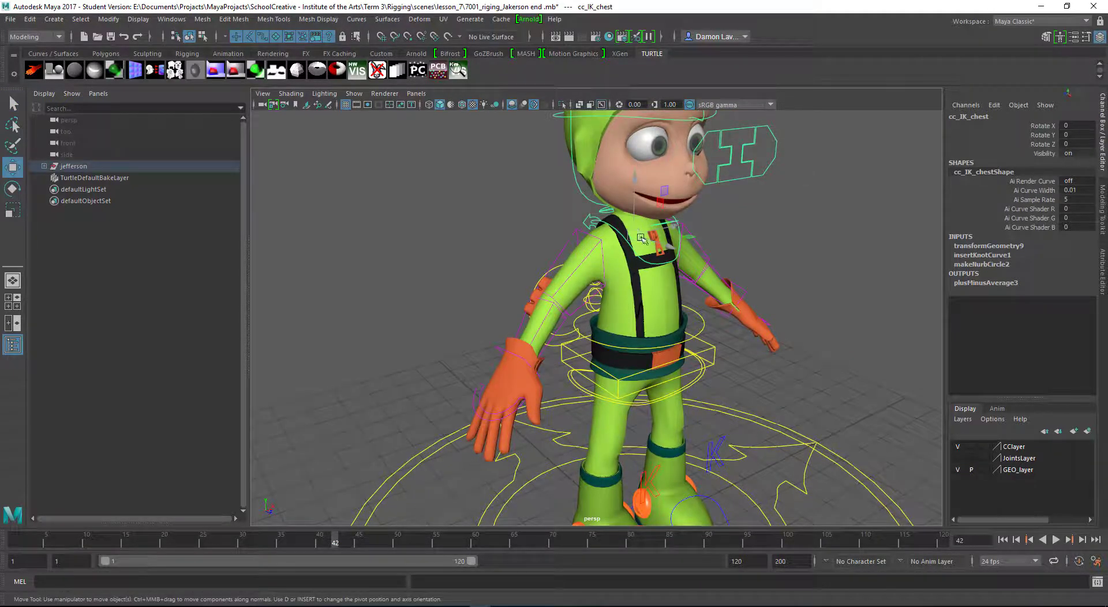
key(e)
drag(662, 266, 688, 267)
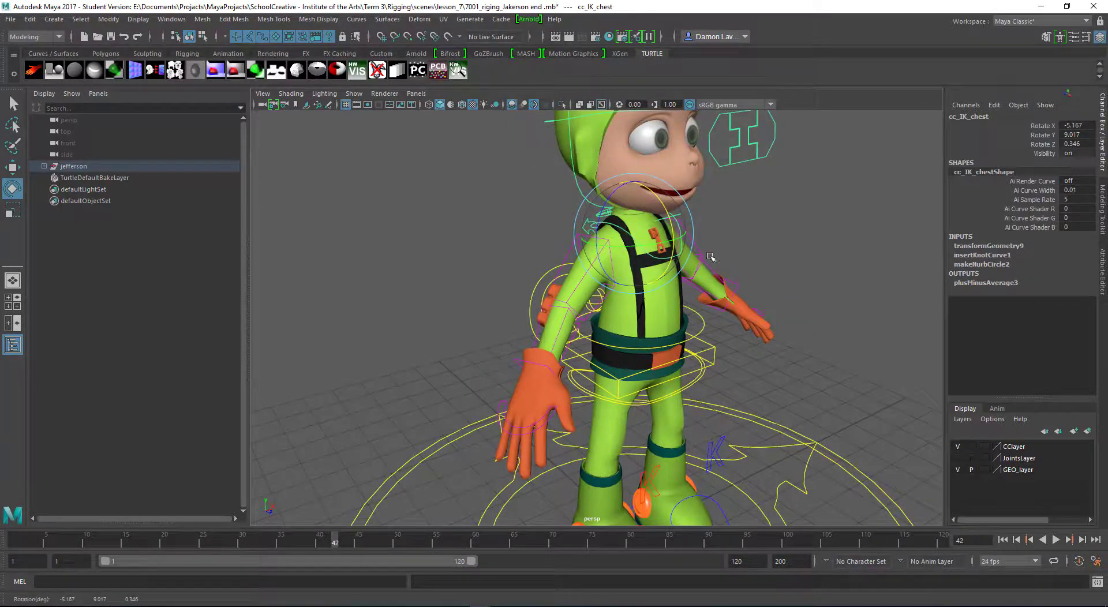
- Try a stronger rotation of the cc_IK_chest control, and undo all the chest rotations
scroll(754, 265, up, 8)
drag(750, 231, 803, 262)
key(ctrl+z)
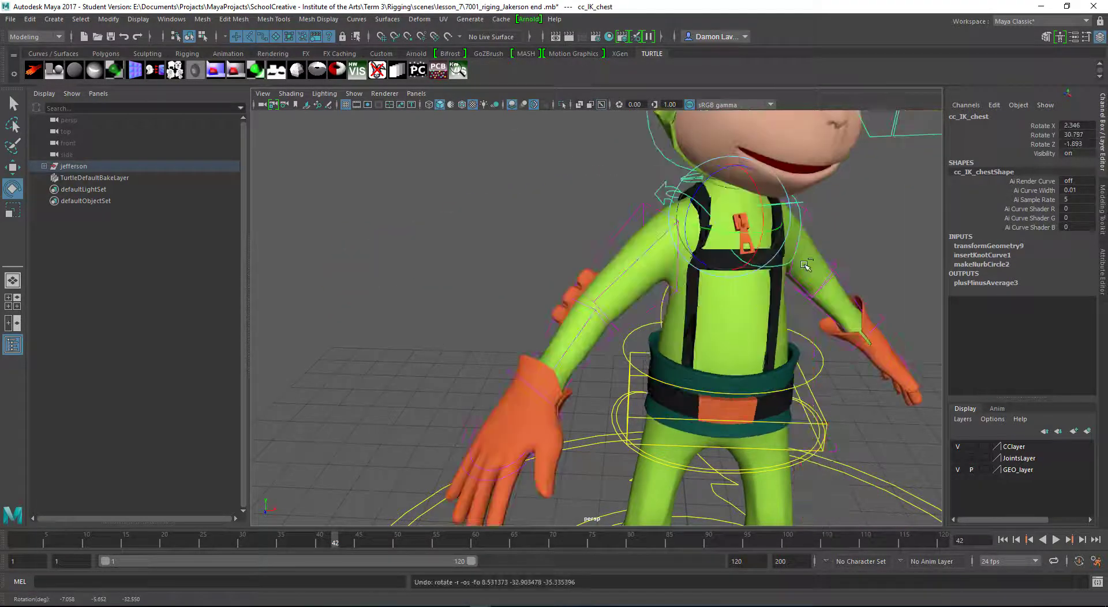
key(ctrl+z)
key(ctrl+z)
key(ctrl+z)
- Select the CC_FK_spin_joint_C and CC_FK_spin_joint_B controls, try moving them down, and undo the move
alt+drag(877, 240, 772, 268)
click(747, 267)
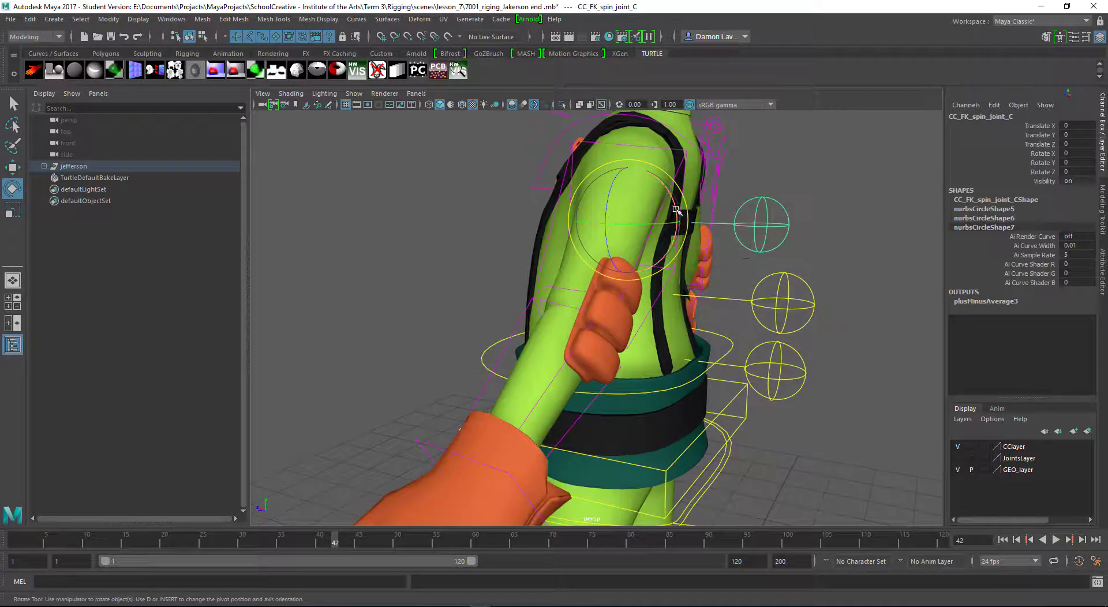
key(w)
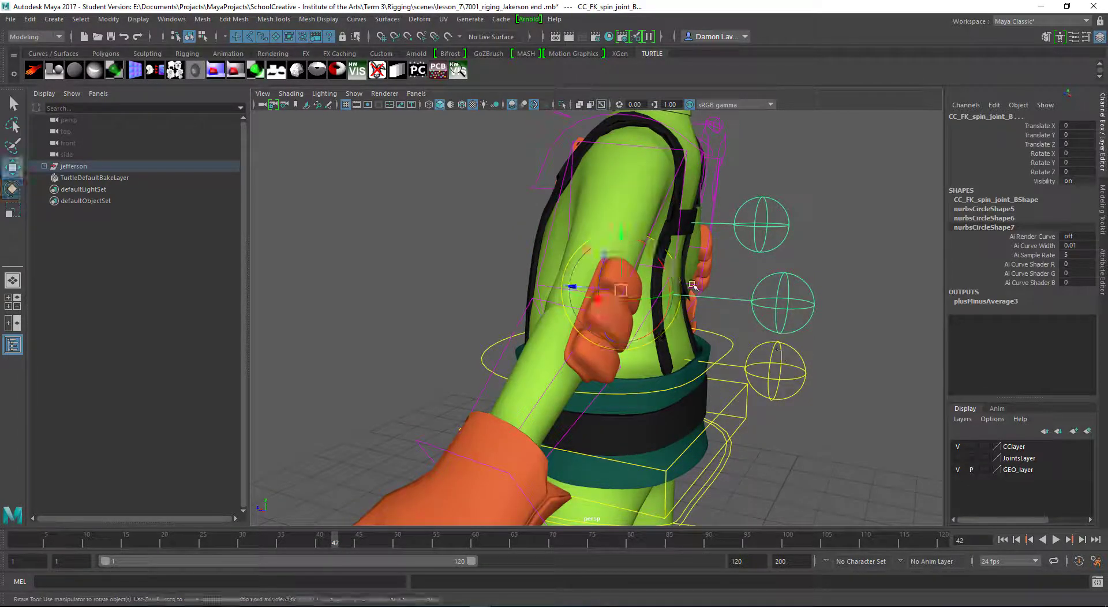
drag(622, 288, 626, 384)
key(ctrl+z)
- Rotate the CC_FK_spin_joint_C control to about 70.9 in Y to twist the upper torso
key(e)
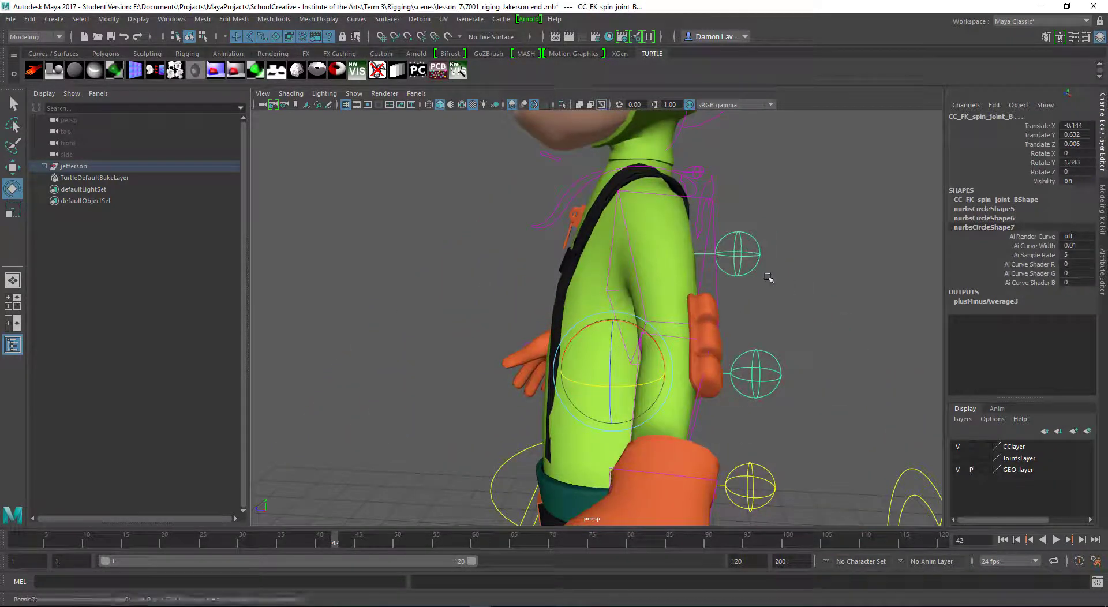
click(640, 260)
drag(642, 260, 577, 260)
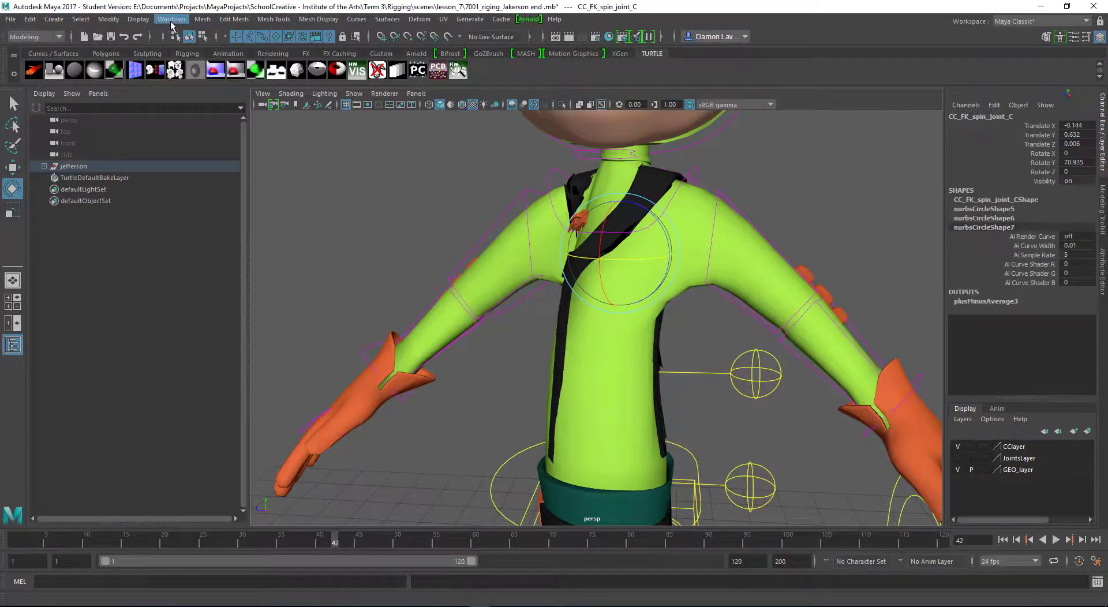
click(173, 19)
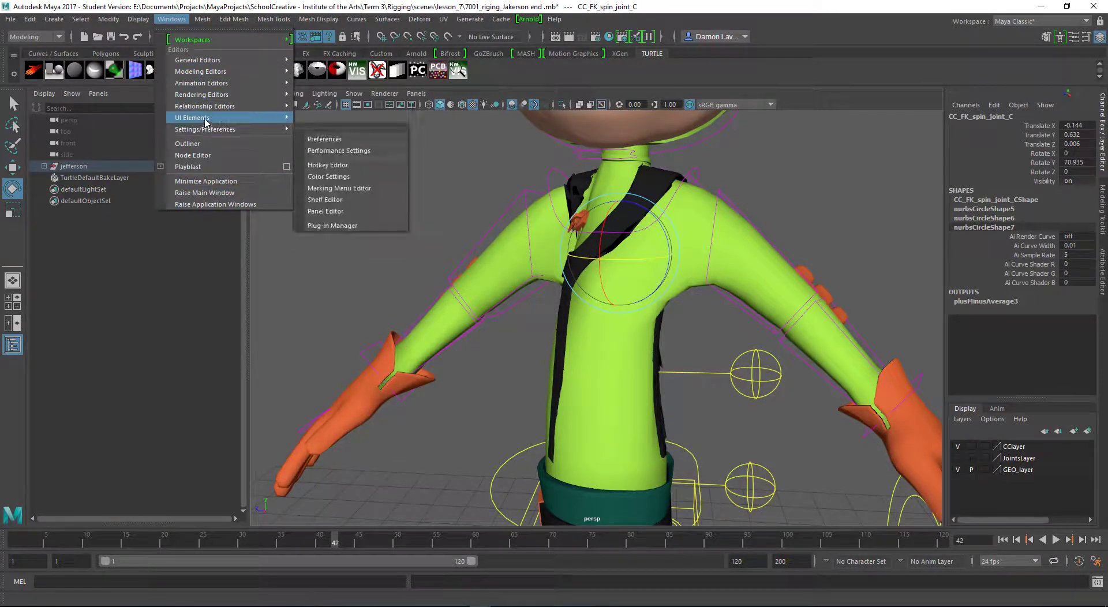
click(193, 155)
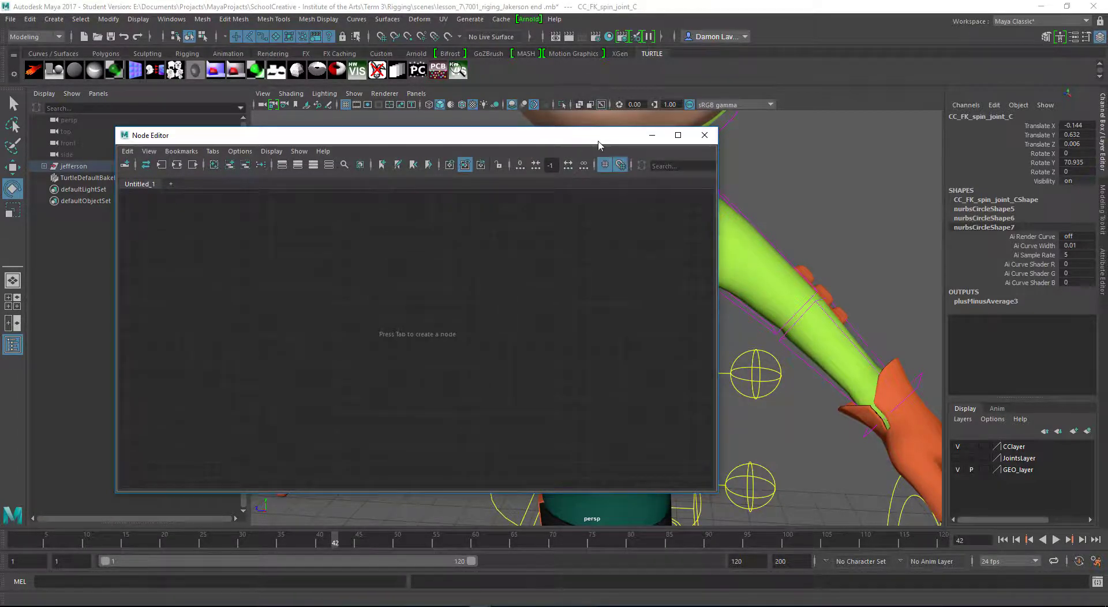
drag(598, 145, 681, 145)
click(787, 135)
alt+drag(611, 300, 673, 384)
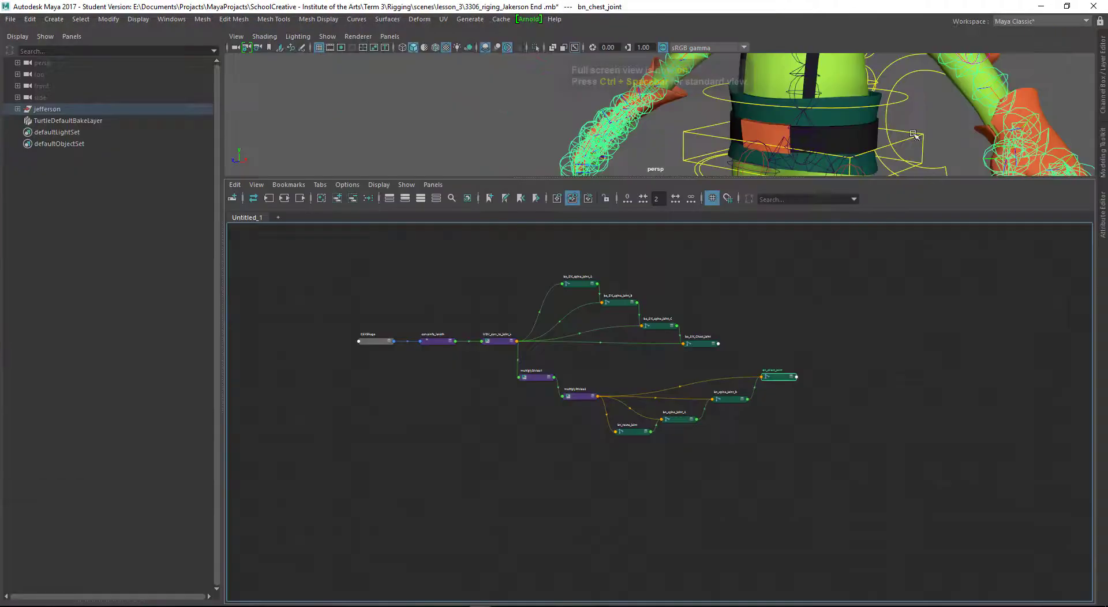
- Examine the spine stretch network from CSIKShape through curveInfo_lankth and MDV_curv_to_joint_x to the connected spine joints
middle_drag(853, 364, 933, 417)
alt+right_drag(933, 417, 981, 426)
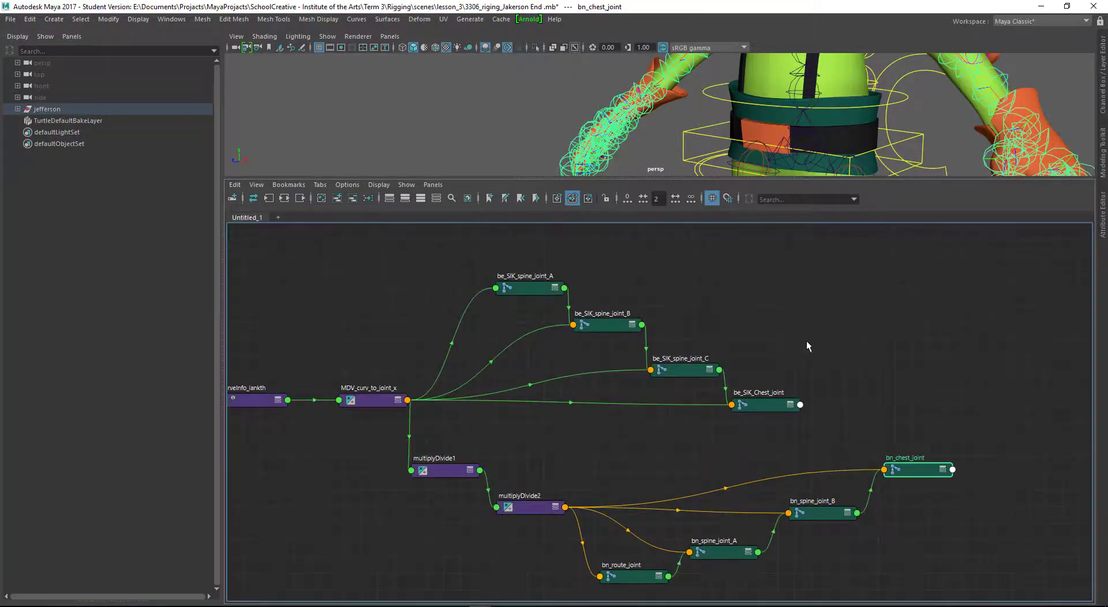
alt+middle_drag(808, 344, 925, 349)
alt+right_drag(927, 348, 904, 366)
alt+middle_drag(904, 366, 925, 354)
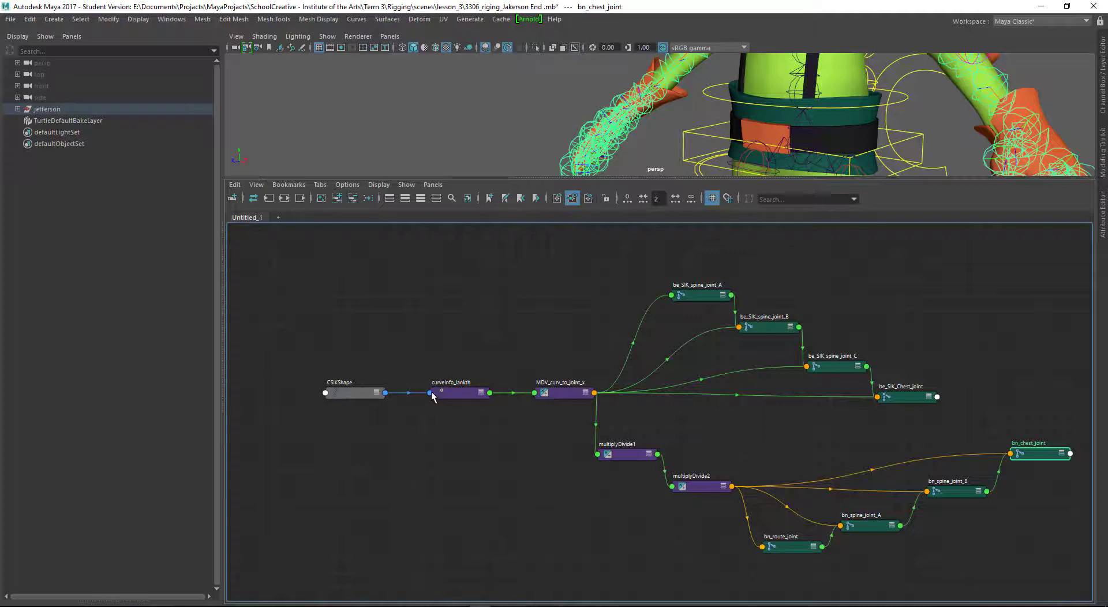
scroll(492, 430, up, 3)
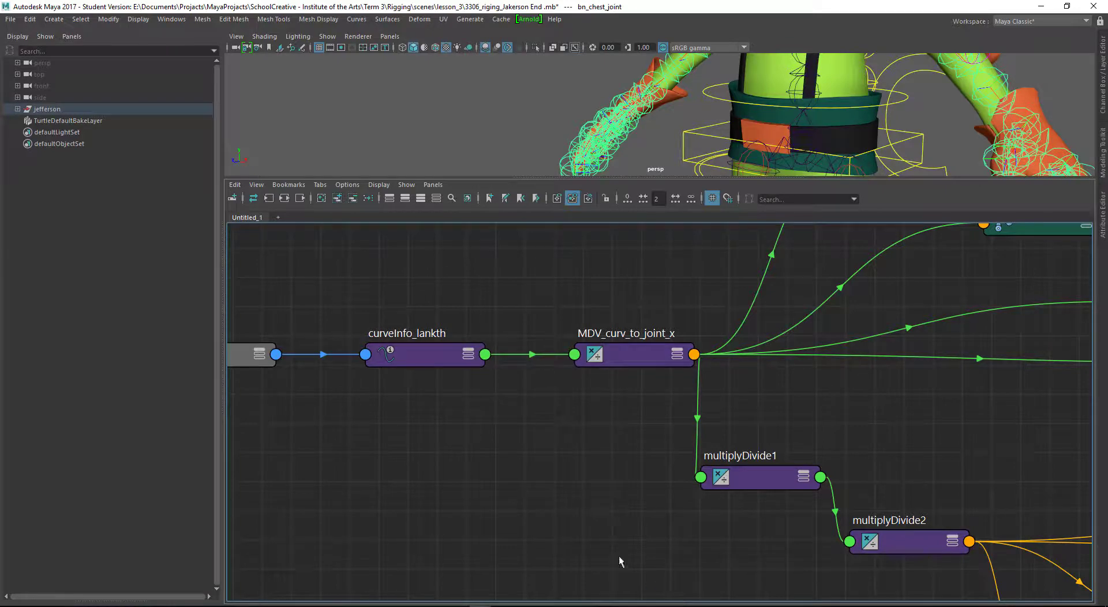
scroll(477, 490, down, 6)
alt+middle_drag(580, 448, 618, 471)
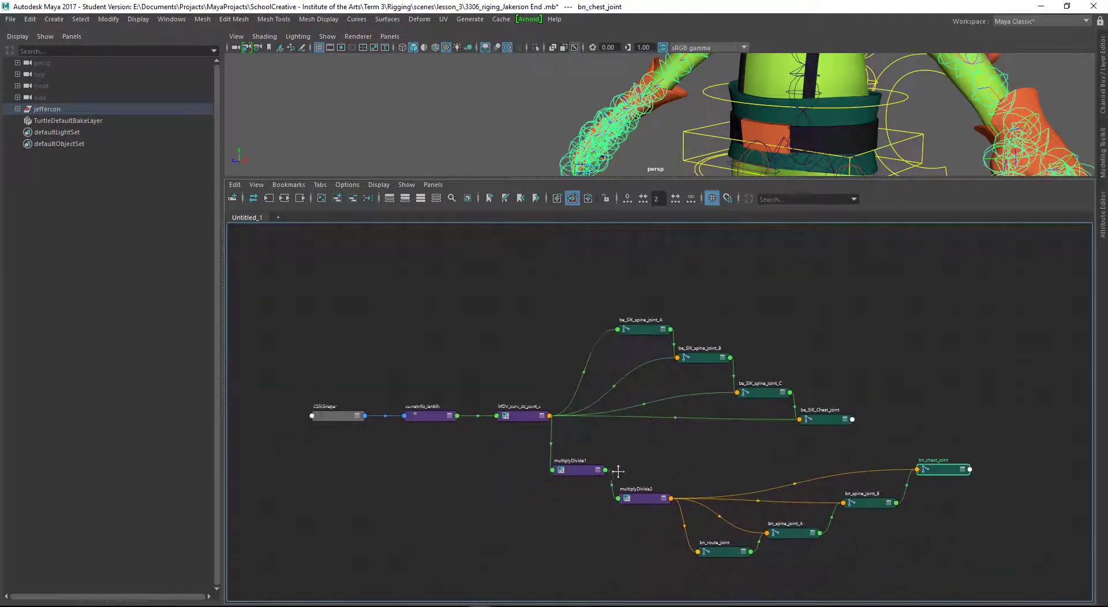
- Inspect the multiplyDivide1 and multiplyDivide2 branch of the spine network, and select the be_SIK_spine_joint_A node
scroll(618, 472, up, 4)
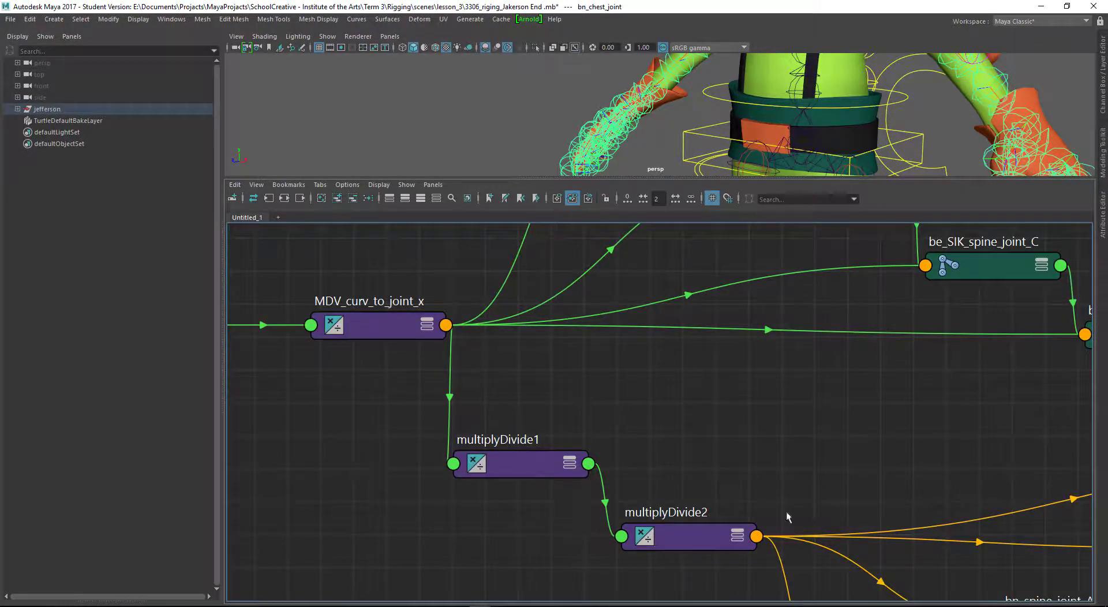
scroll(711, 423, down, 5)
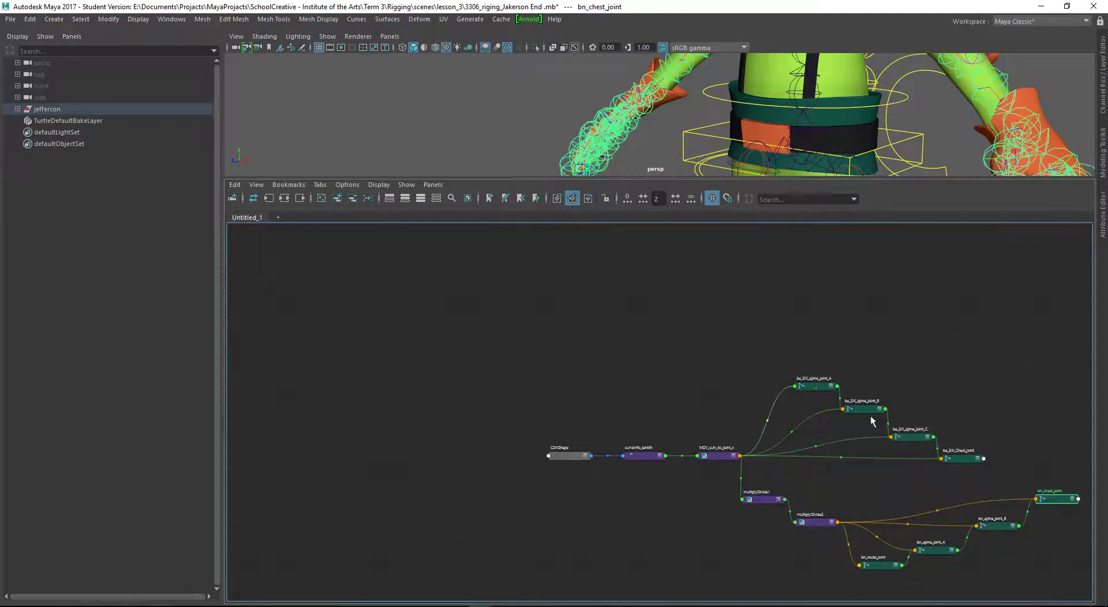
alt+middle_drag(900, 506, 821, 485)
scroll(820, 486, up, 2)
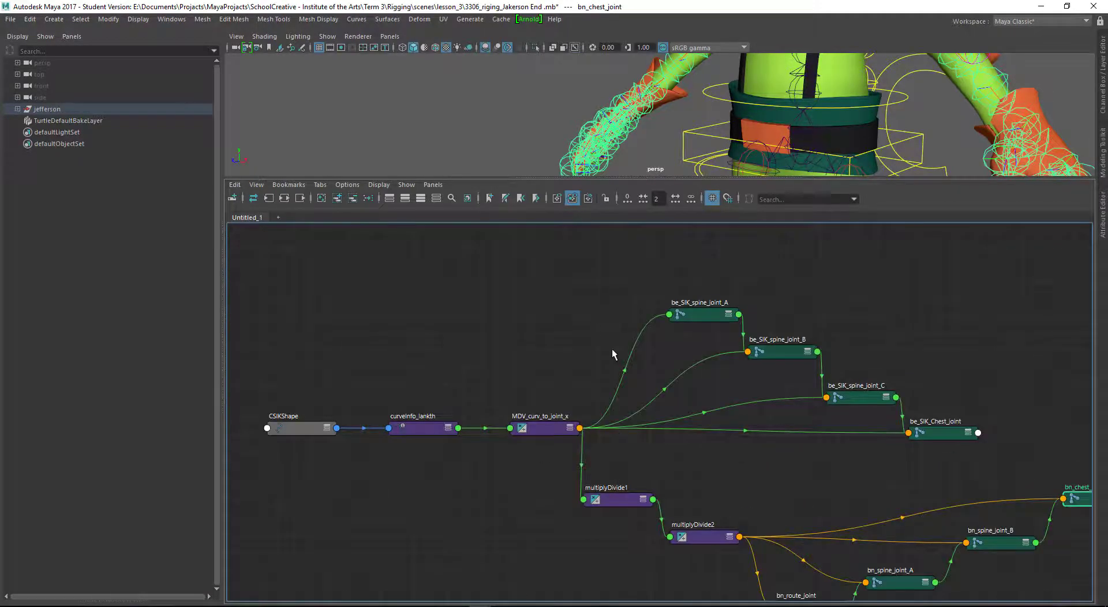
click(695, 317)
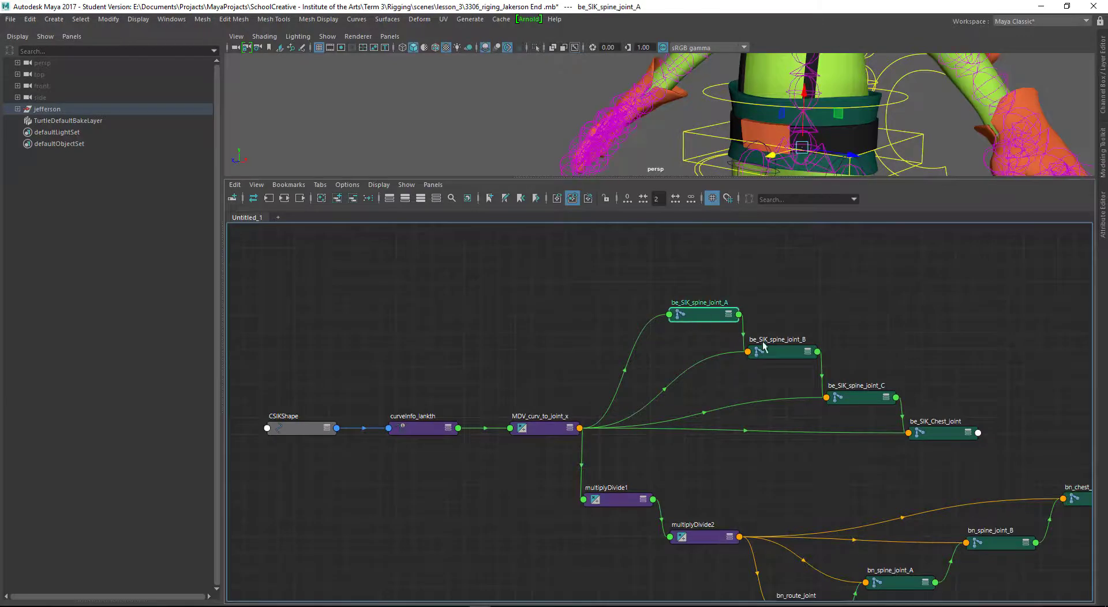
- Inspect the be_SIK spine chain node by node, selecting be_SIK_spine_joint_B, be_SIK_spine_joint_C and finally be_SIK_Chest_joint
click(778, 352)
click(861, 403)
click(923, 429)
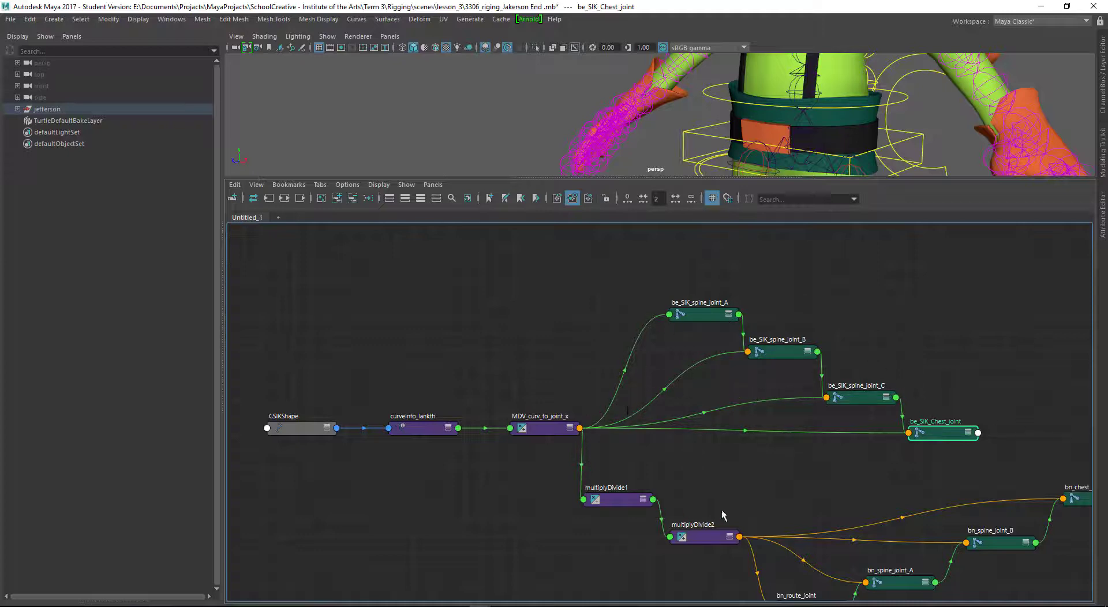
alt+middle_drag(749, 521, 541, 440)
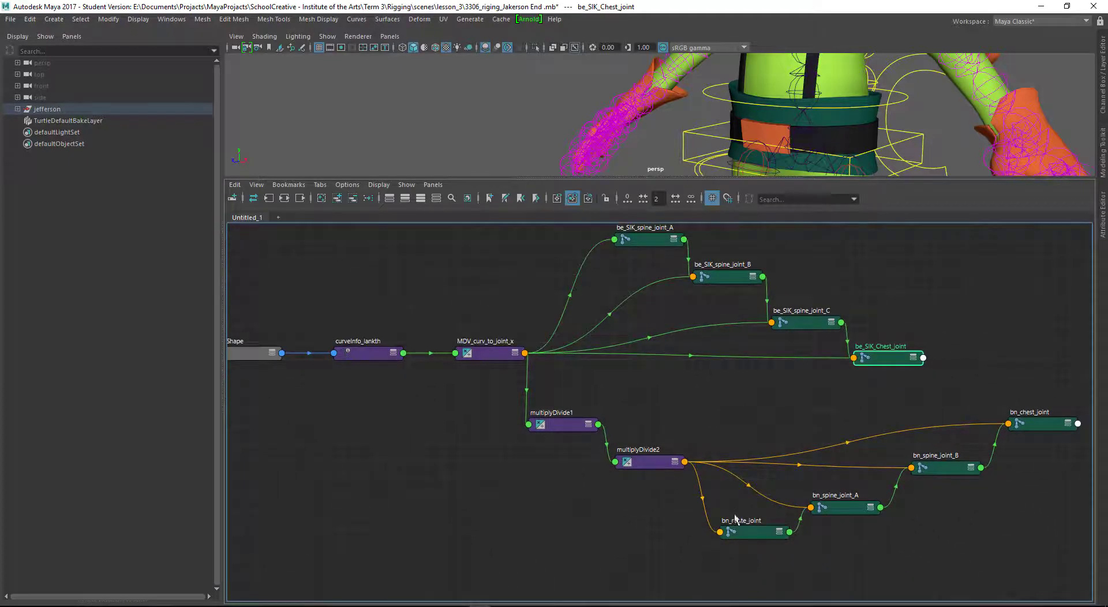
- Select bn_route_joint together with the be_SIK_spine_joint_B, be_SIK_spine_joint_C and be_SIK_Chest_joint nodes
click(753, 535)
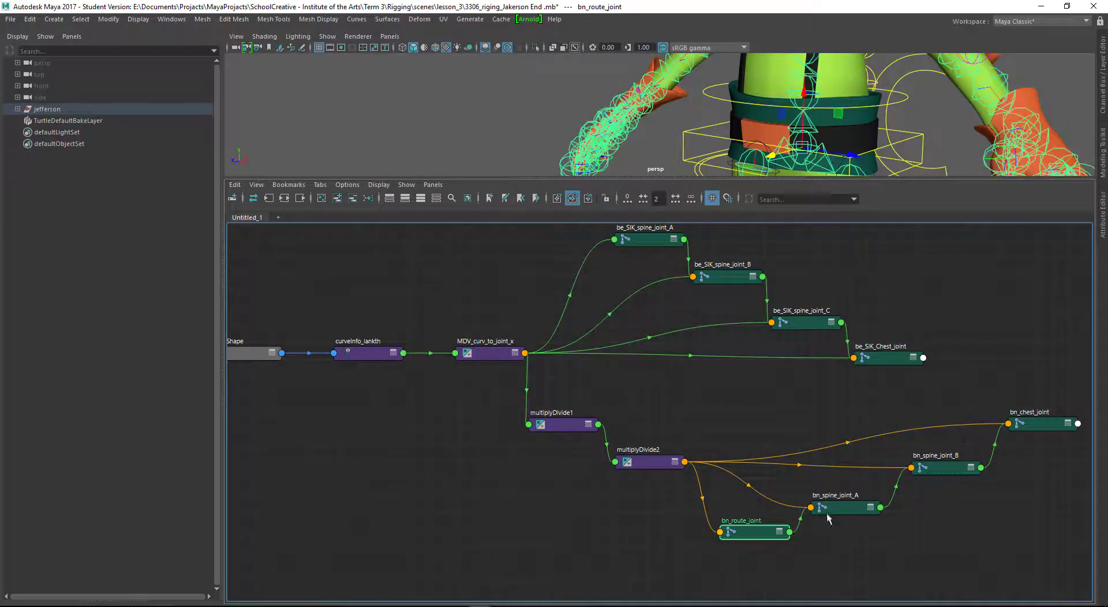
double_click(629, 233)
click(734, 279)
shift+click(819, 324)
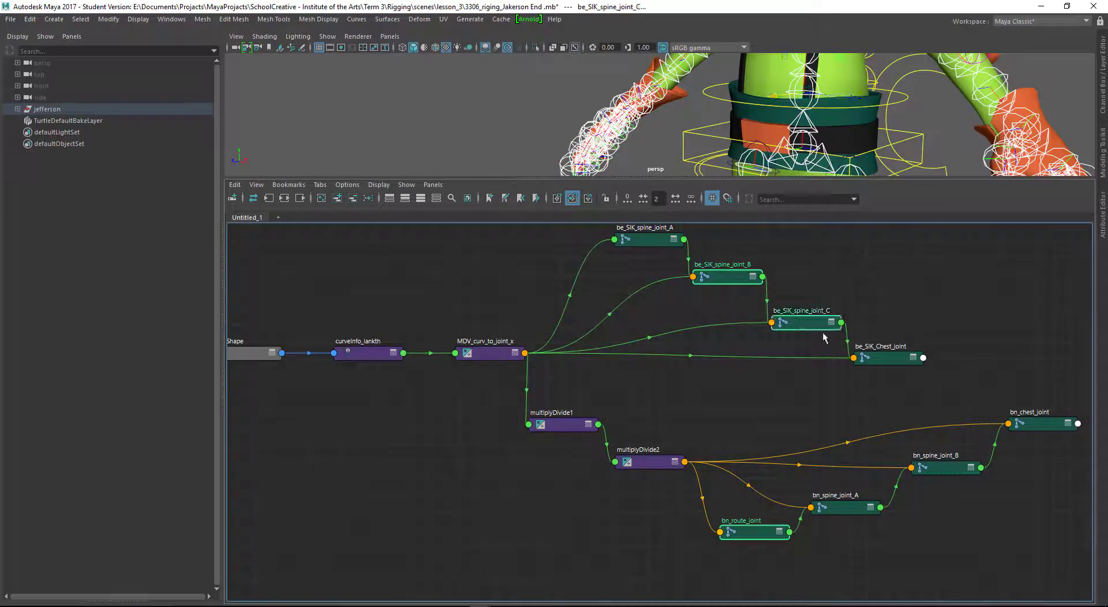
shift+click(880, 361)
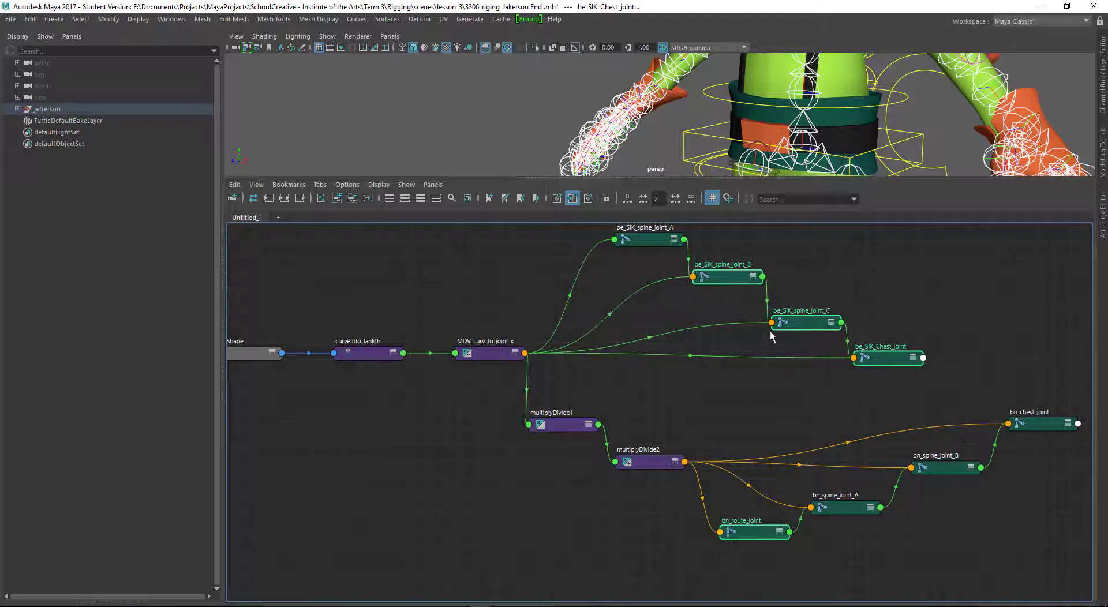
- Select the bn chain nodes bn_route_joint, bn_spine_joint_A, bn_spine_joint_B and bn_chest_joint in the spine network
click(745, 537)
shift+click(840, 509)
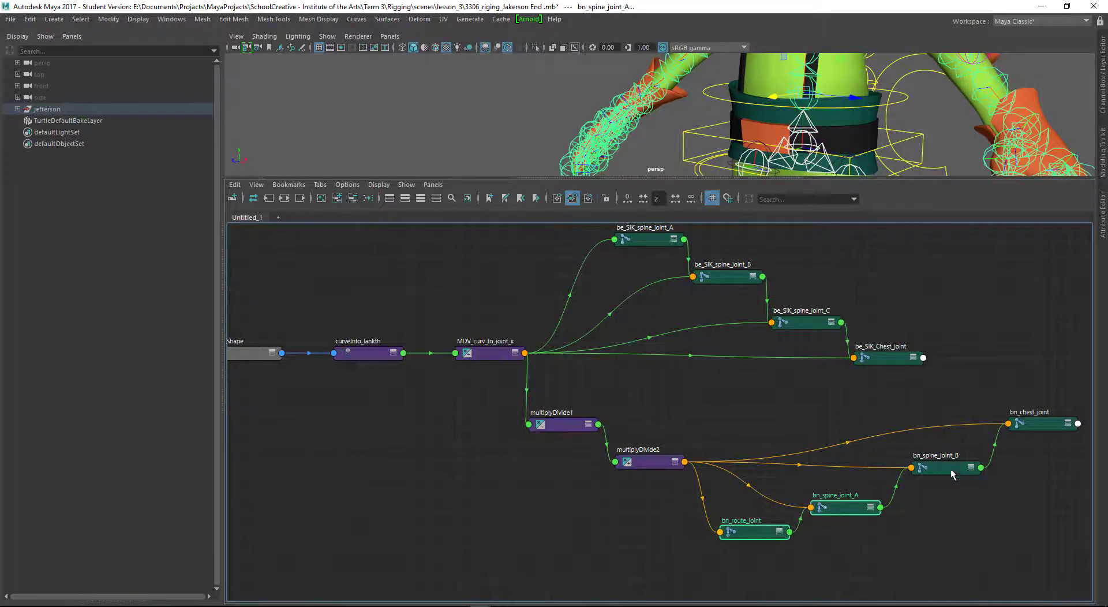
shift+click(953, 473)
shift+click(1047, 432)
alt+middle_drag(1053, 545, 1007, 552)
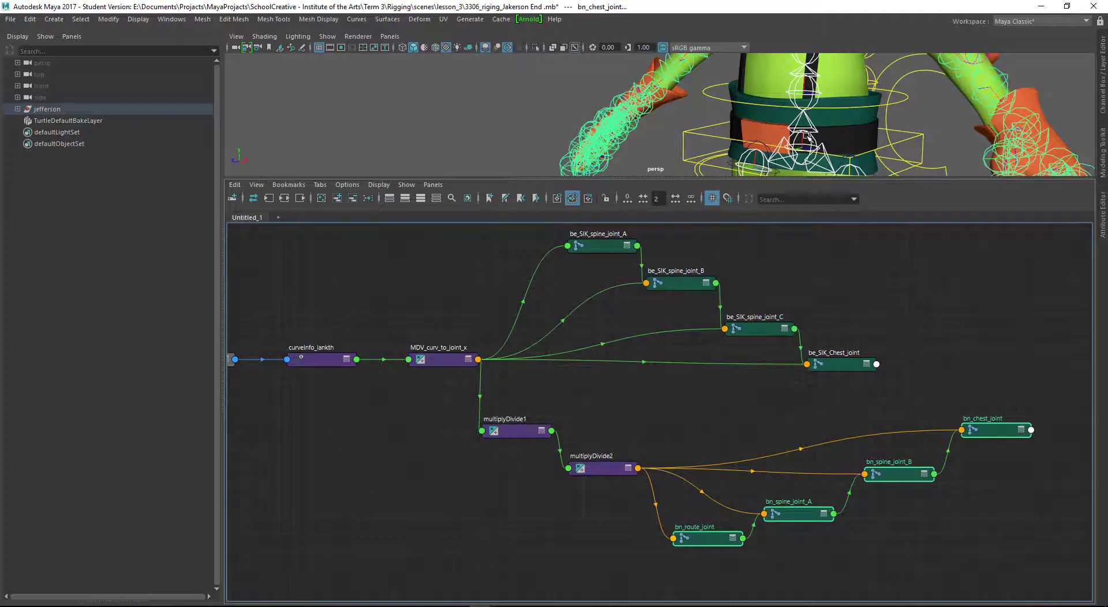
- Maximize the perspective view and try moving the character's upper torso with the CC_FK_spin_joint_C control
scroll(867, 145, down, 5)
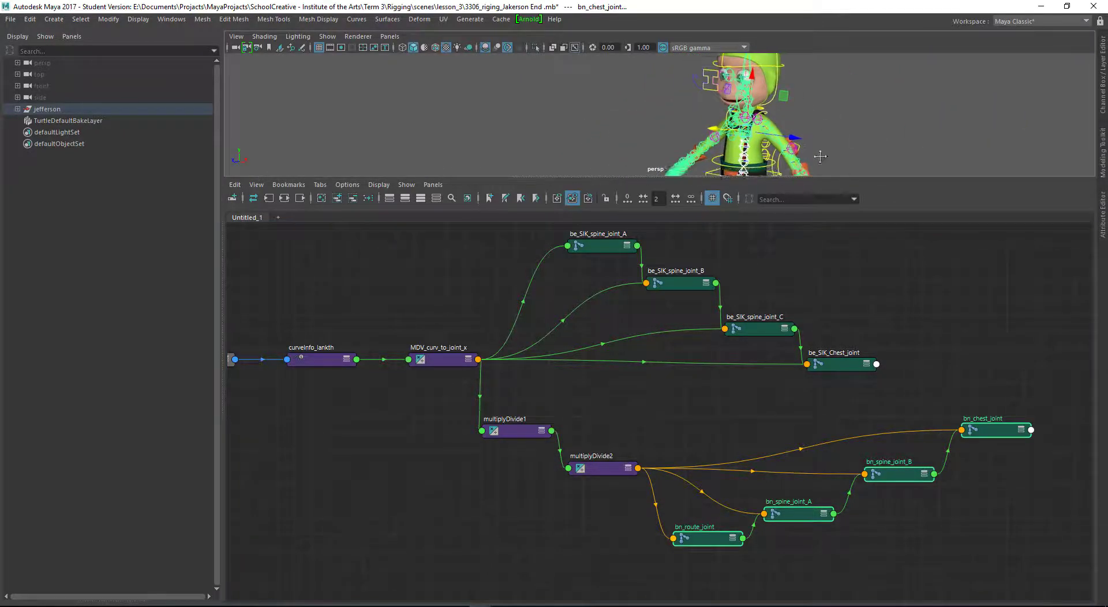
key(space)
alt+drag(816, 328, 565, 369)
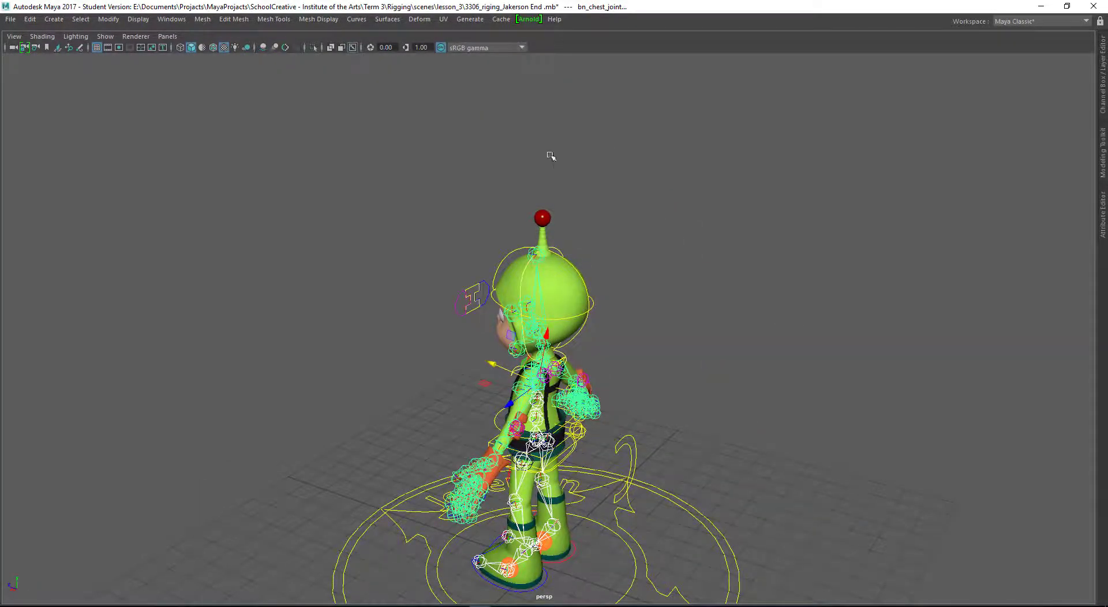
alt+drag(549, 156, 684, 242)
click(638, 312)
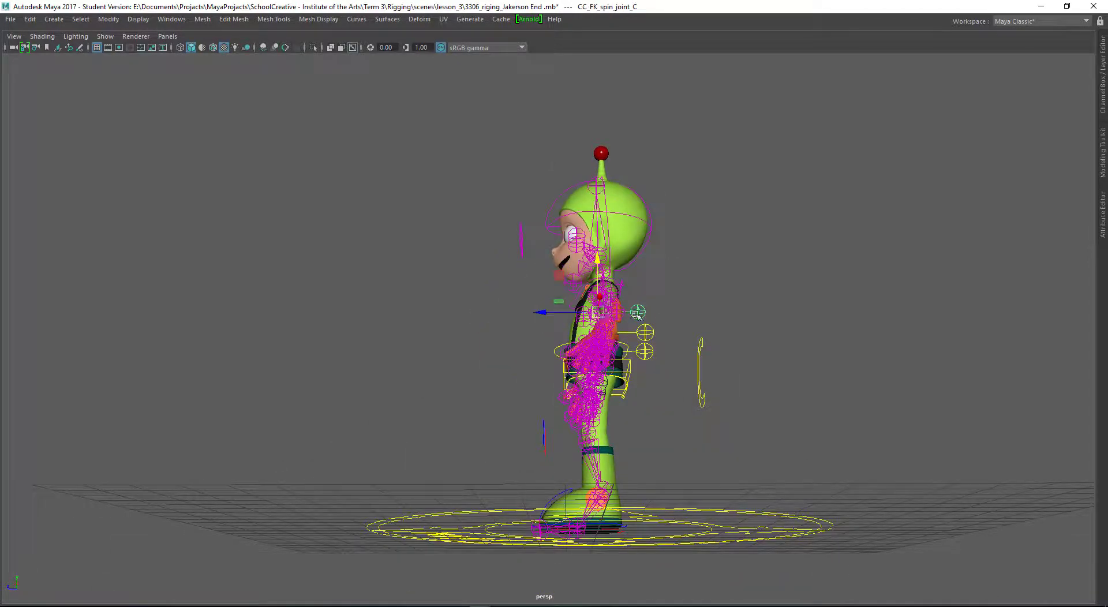
drag(601, 309, 788, 325)
alt+drag(741, 274, 828, 303)
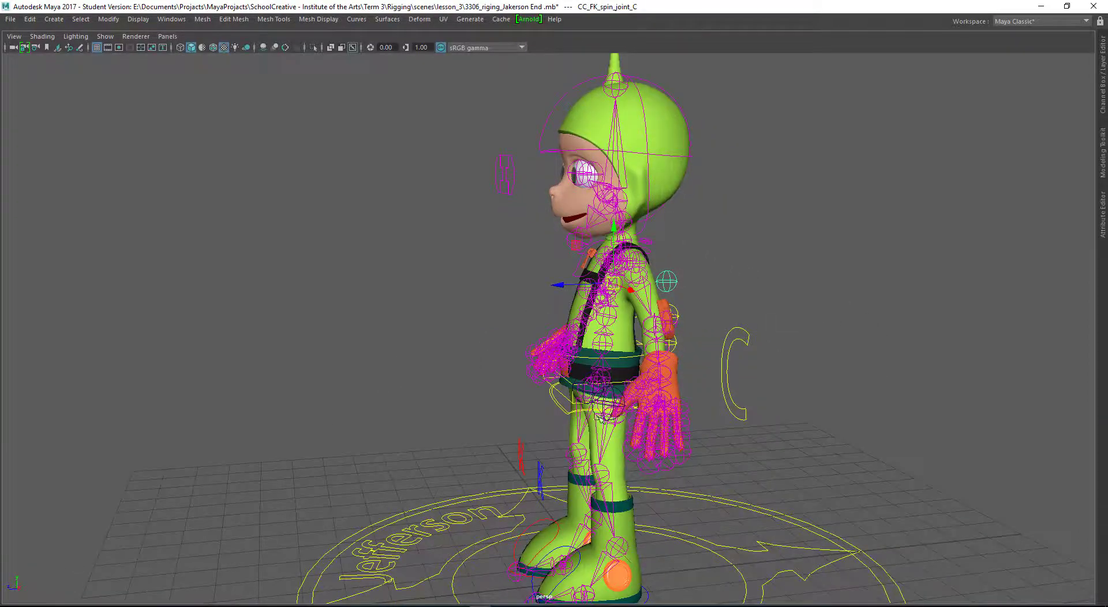
alt+drag(541, 489, 727, 462)
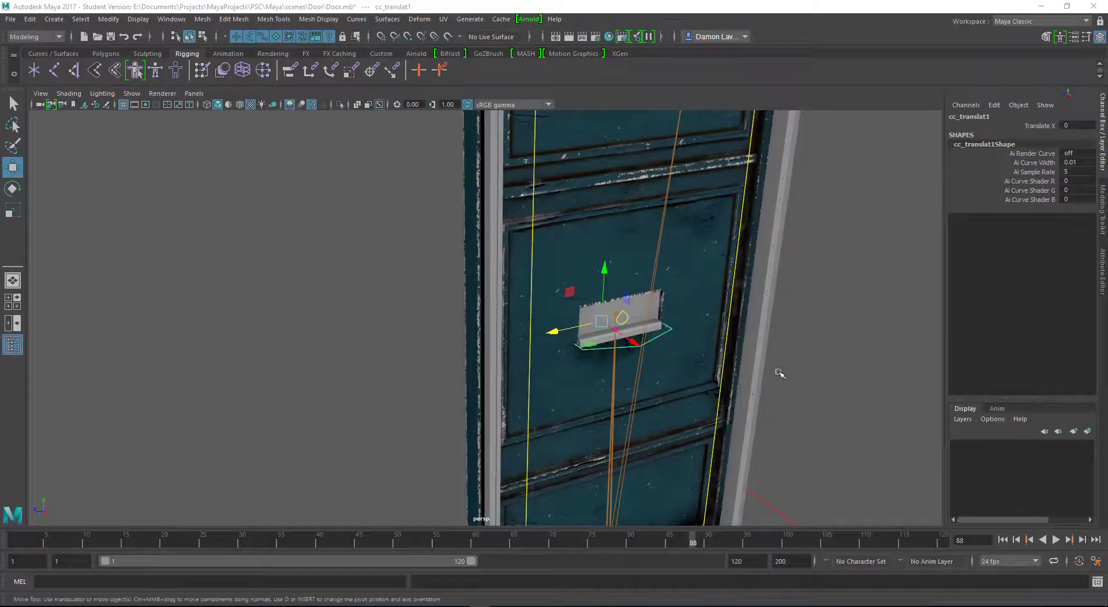
- Try moving the whole door out of its frame with the cc_doore control
alt+drag(805, 347, 643, 369)
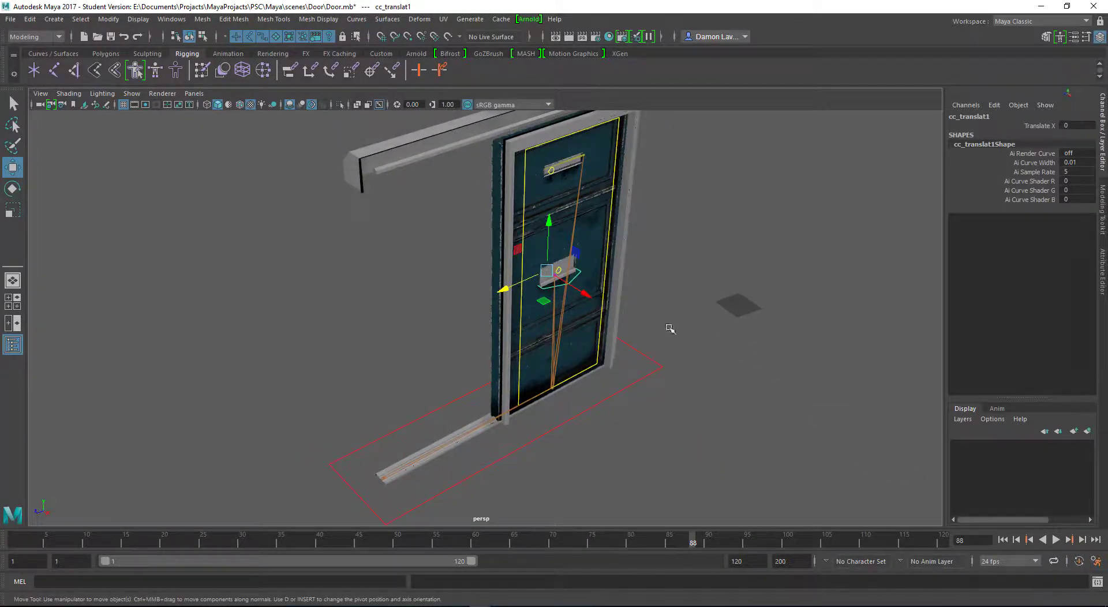
alt+drag(670, 329, 652, 346)
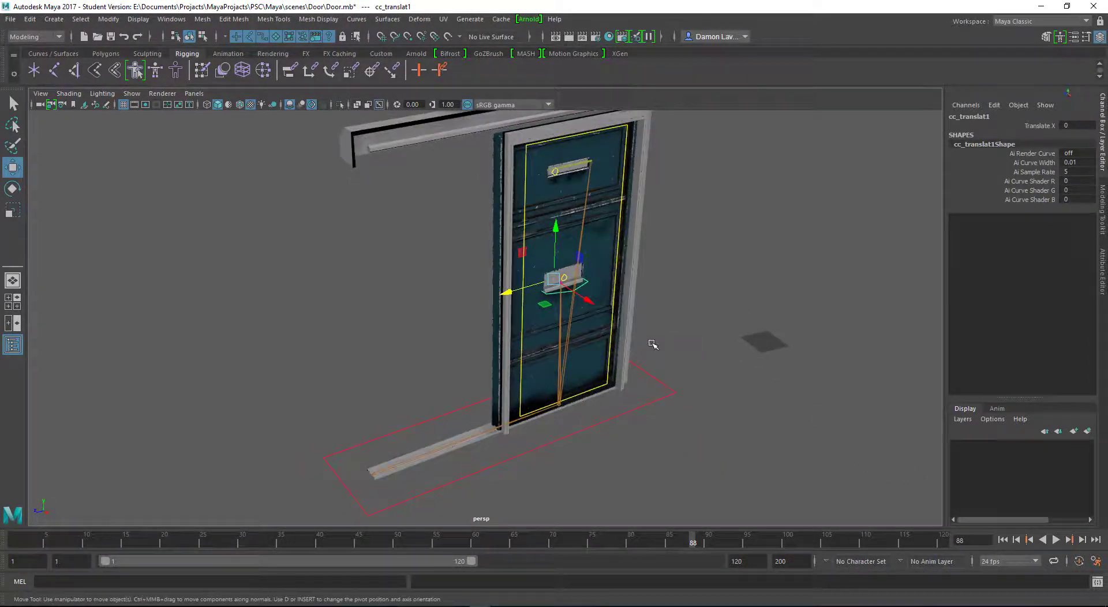
click(610, 349)
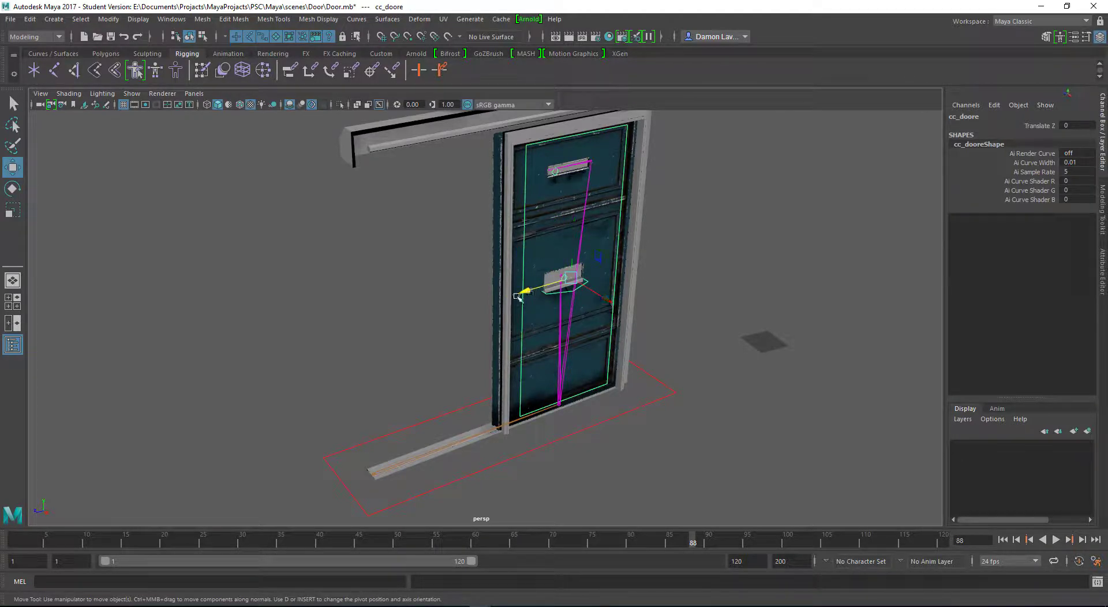
drag(518, 296, 680, 310)
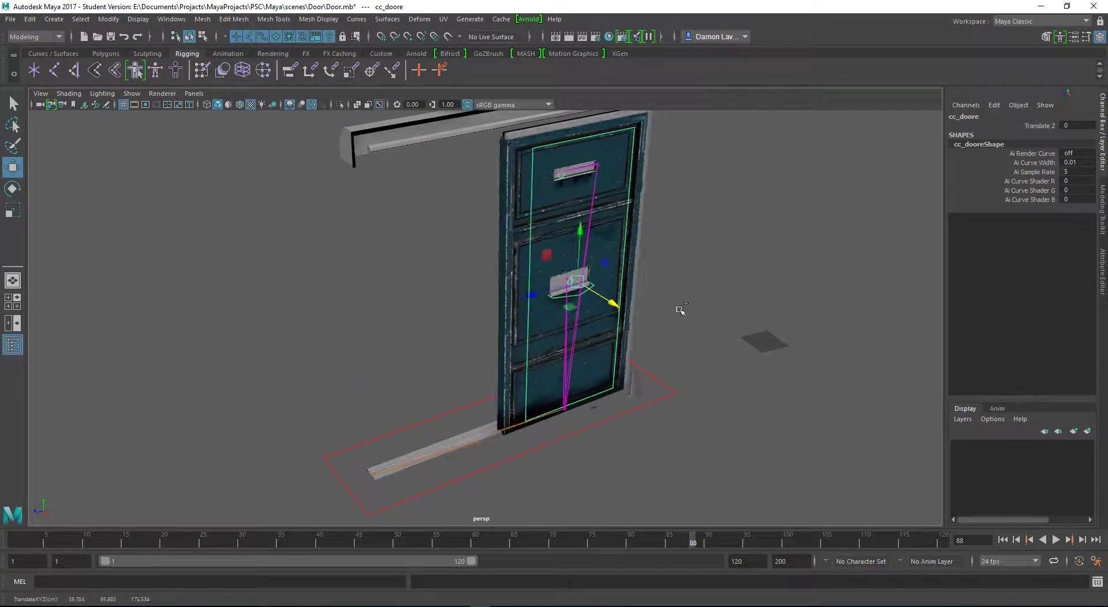
click(673, 322)
- Try pulling the door's tray outward along X with the cc_translat1 control, undo the move, and clear the selection
click(569, 290)
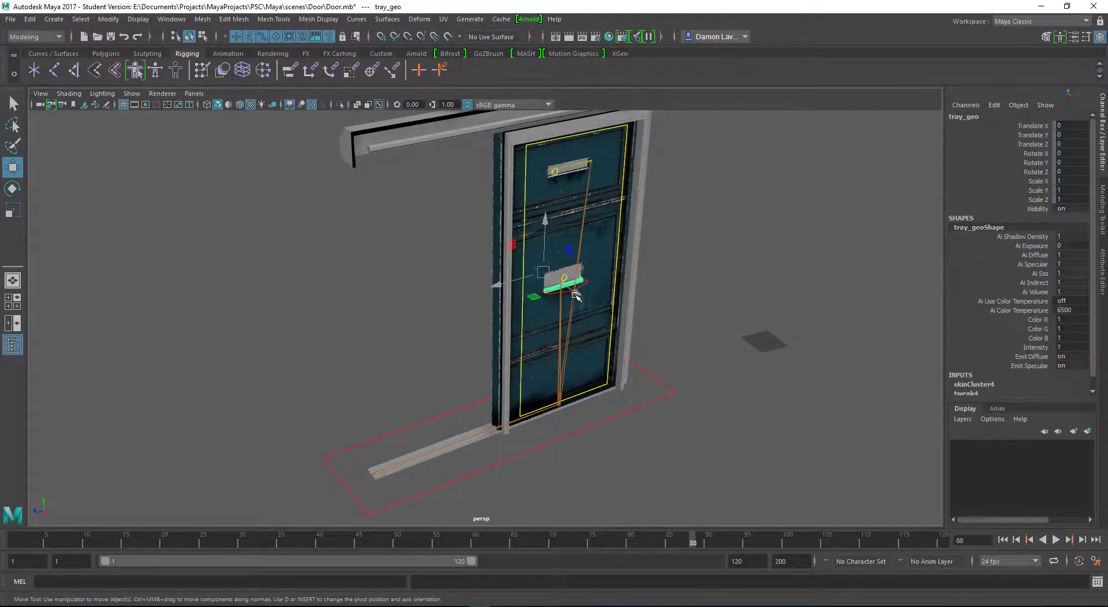
click(589, 285)
drag(600, 308, 674, 342)
key(ctrl+z)
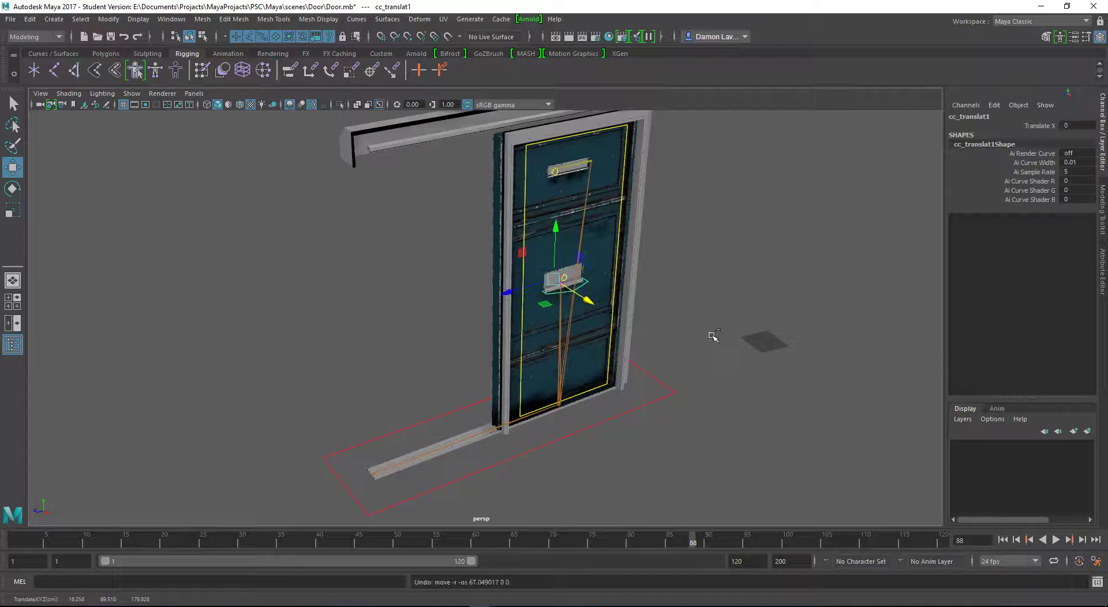
click(718, 320)
- Select the cc_feed_window control above the door's tray and test sliding the feed window through its Translate Y channel
alt+middle_drag(598, 293, 659, 301)
alt+right_drag(715, 333, 732, 340)
scroll(732, 339, up, 3)
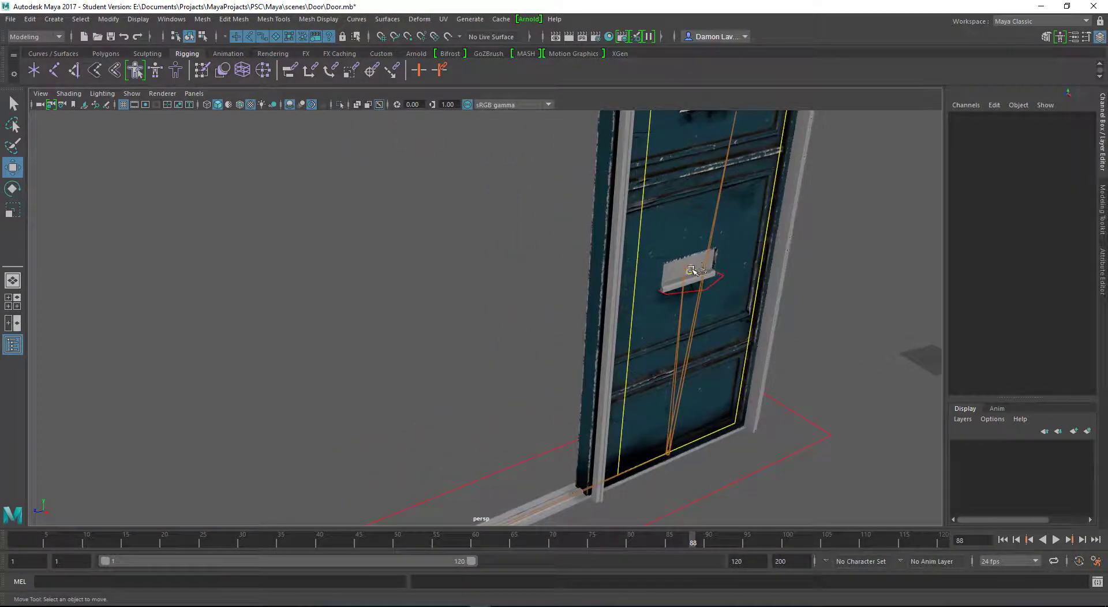
click(695, 276)
scroll(766, 270, up, 2)
alt+drag(766, 270, 744, 272)
scroll(745, 273, up, 2)
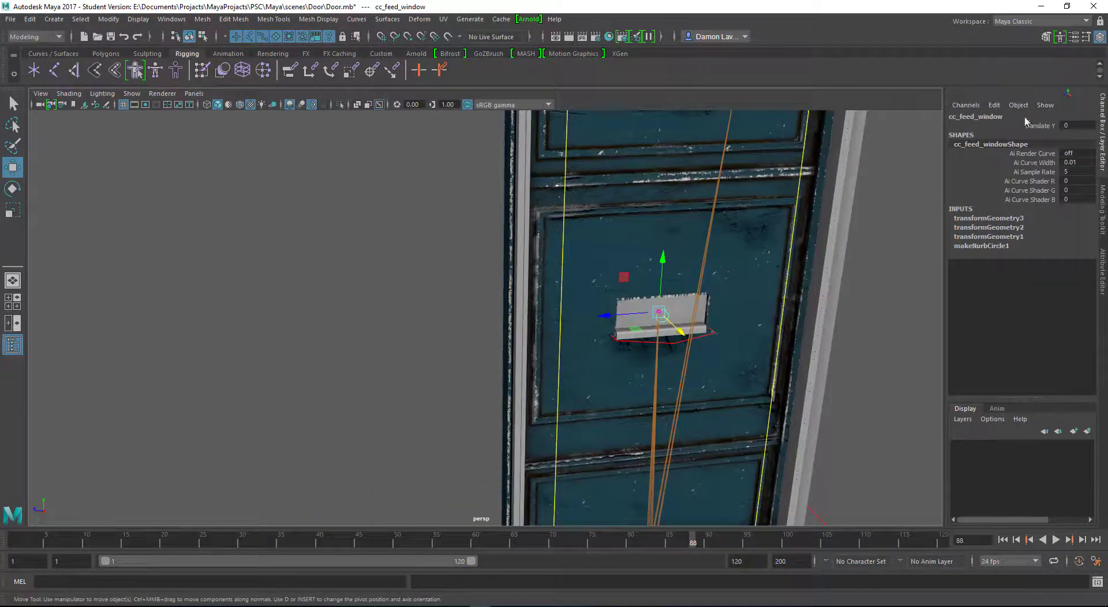
click(1037, 127)
middle_drag(400, 317, 248, 459)
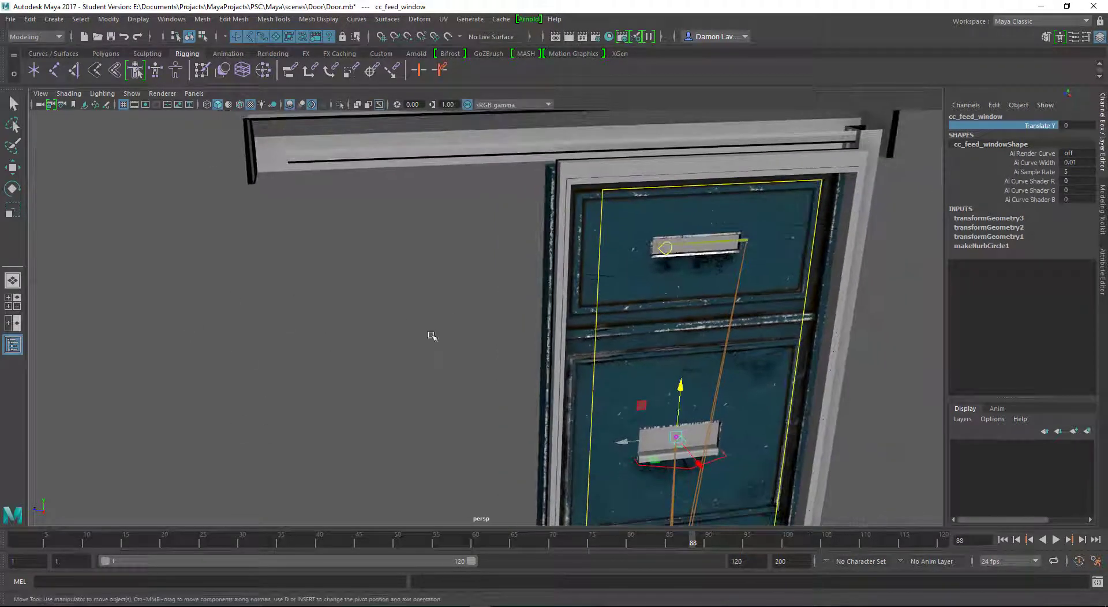
- Slide the door's upper peephole window to about -15 in Translate Z with the cc_pipHool_window control
click(668, 252)
drag(663, 249, 556, 261)
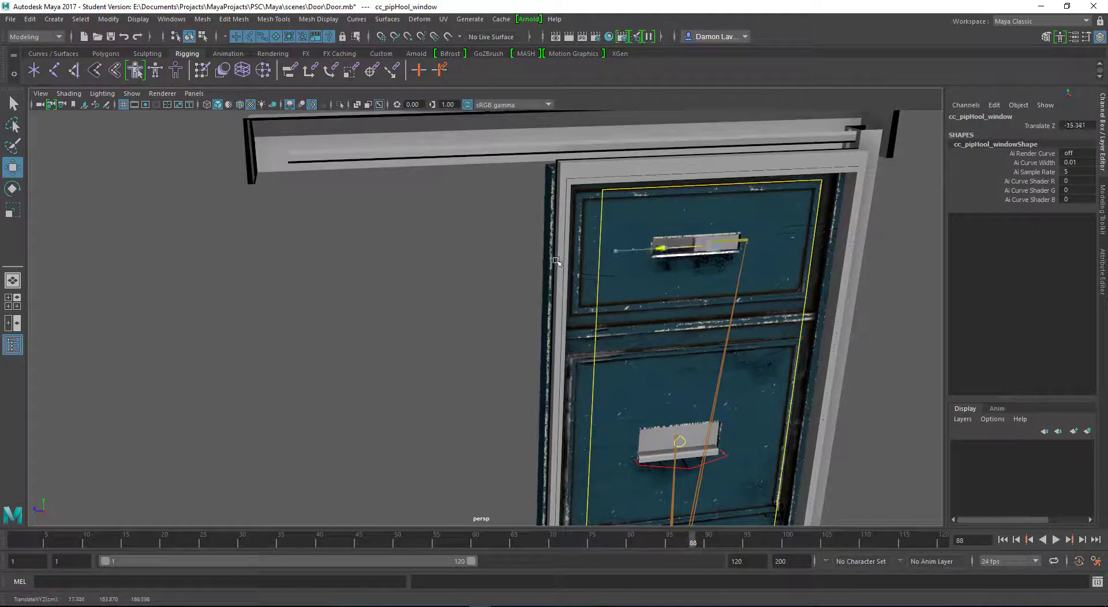
alt+drag(306, 400, 400, 355)
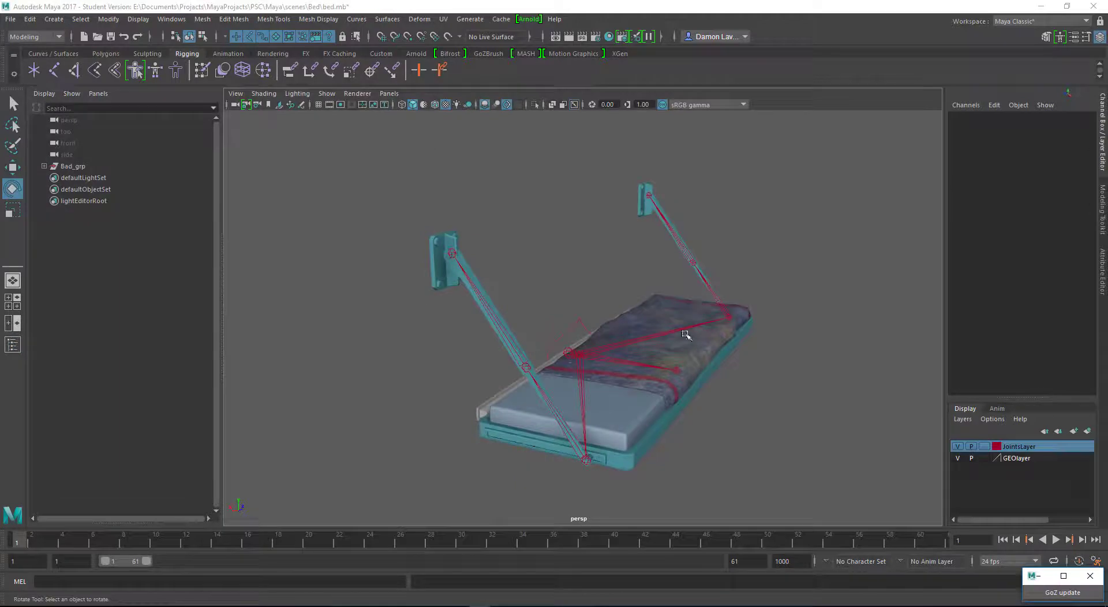
- Rotate the cc_bed control to -90 in Z to fold the bed up, and lower it again to about -3.8
alt+drag(747, 294, 650, 292)
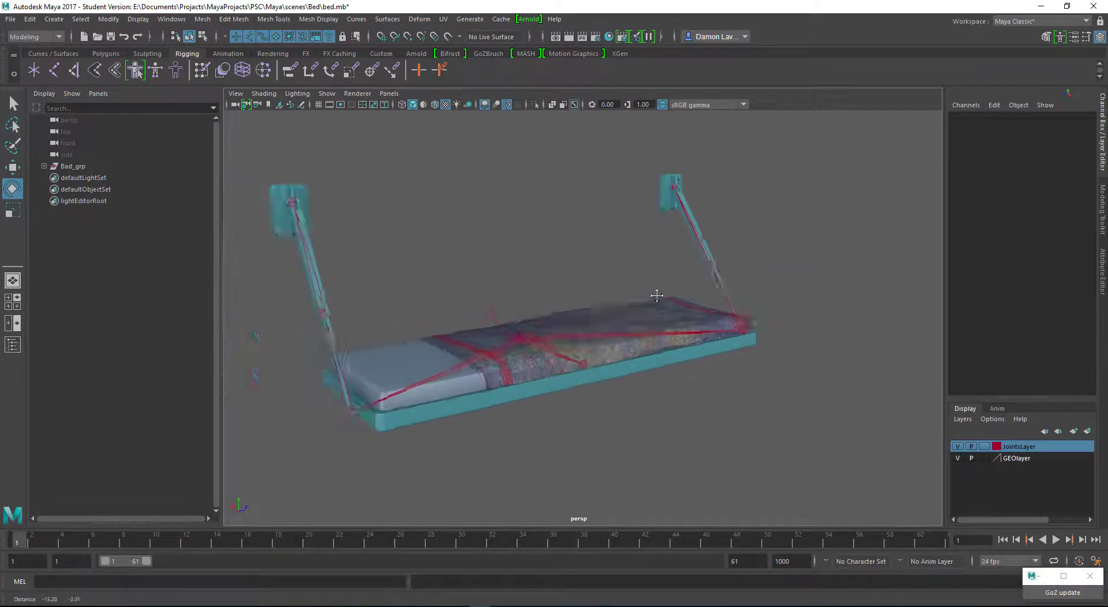
alt+right_drag(650, 292, 677, 339)
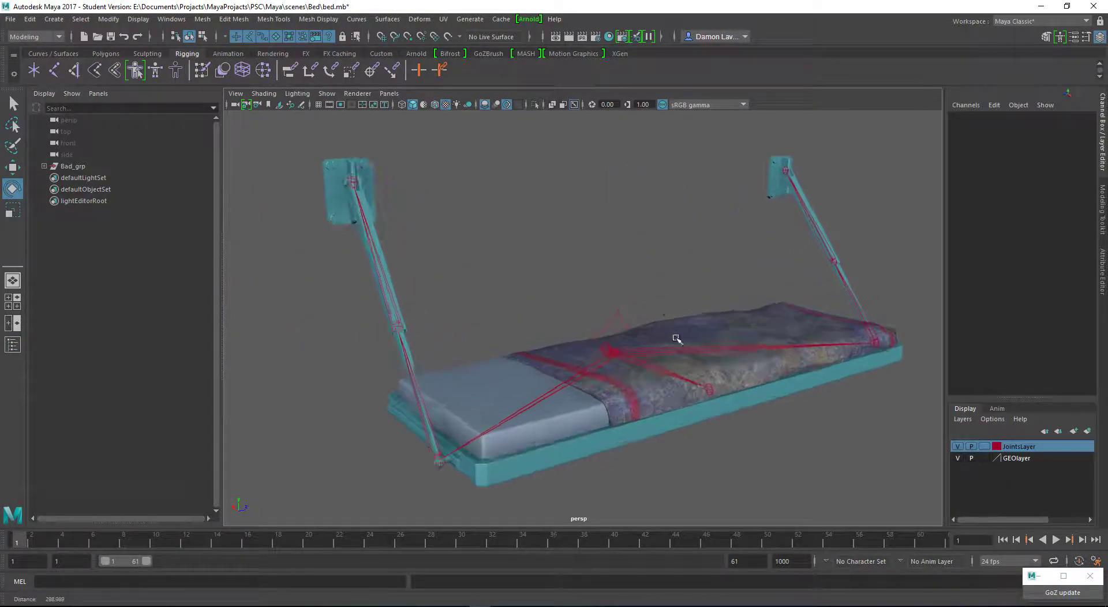
click(601, 308)
alt+drag(601, 308, 662, 351)
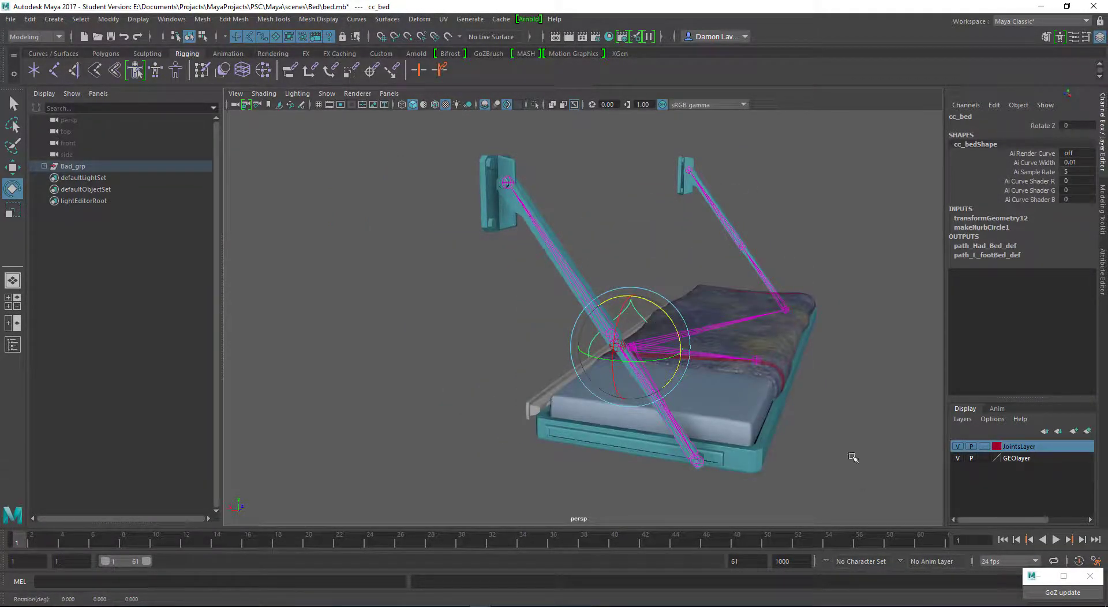
alt+drag(853, 457, 769, 402)
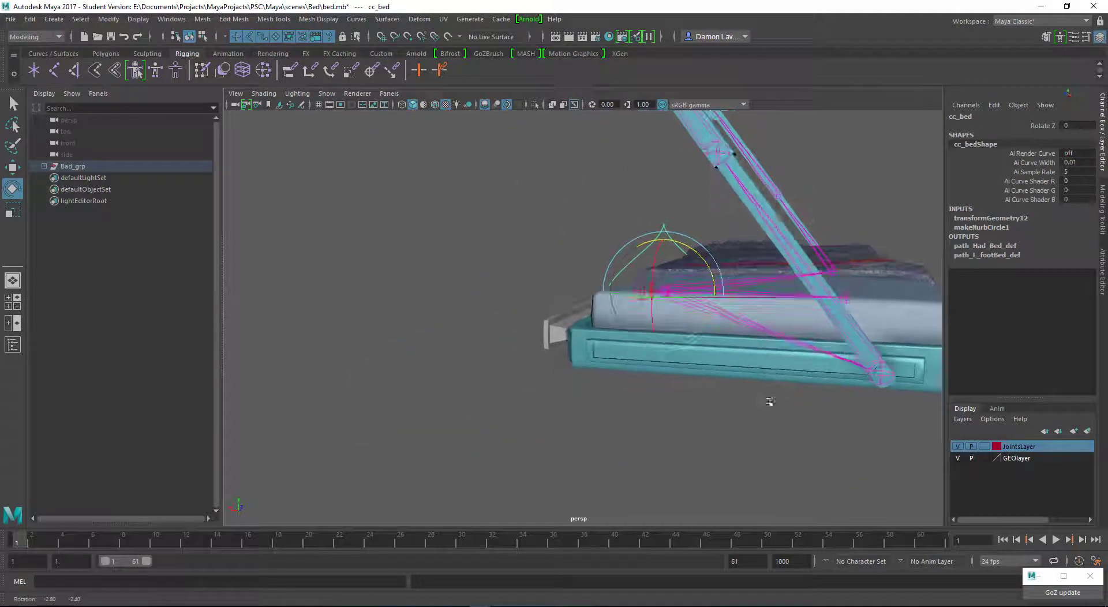
drag(710, 269, 621, 179)
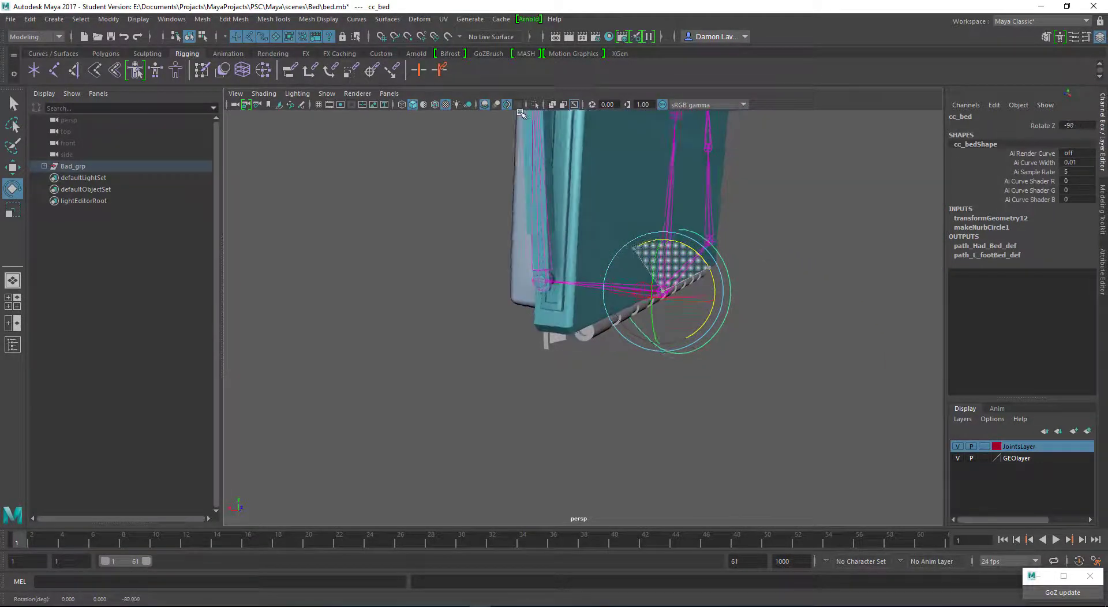
alt+drag(771, 289, 750, 444)
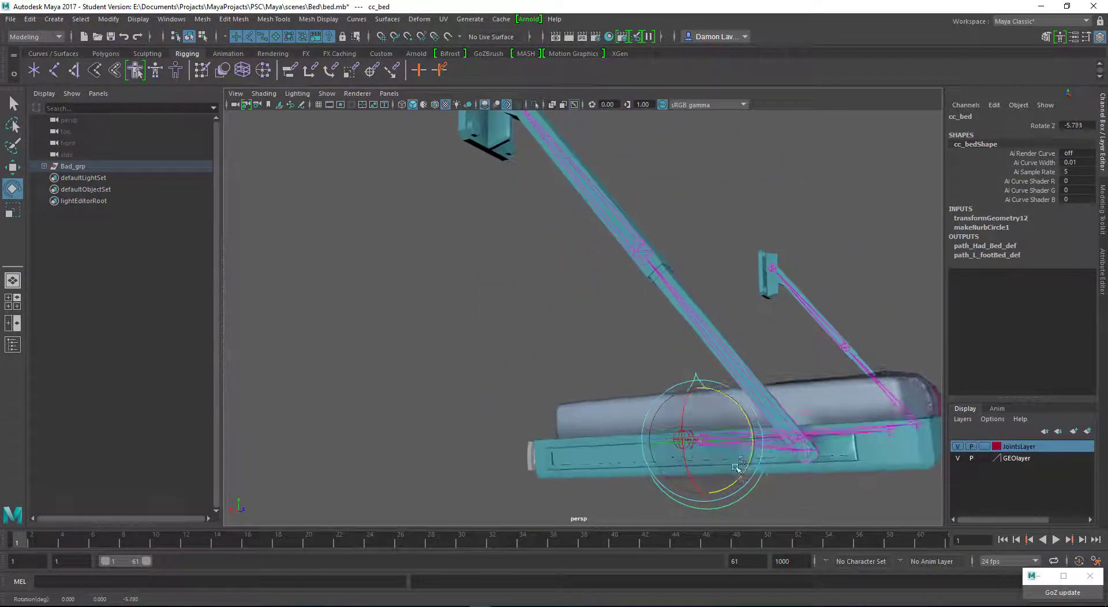
alt+drag(796, 332, 613, 279)
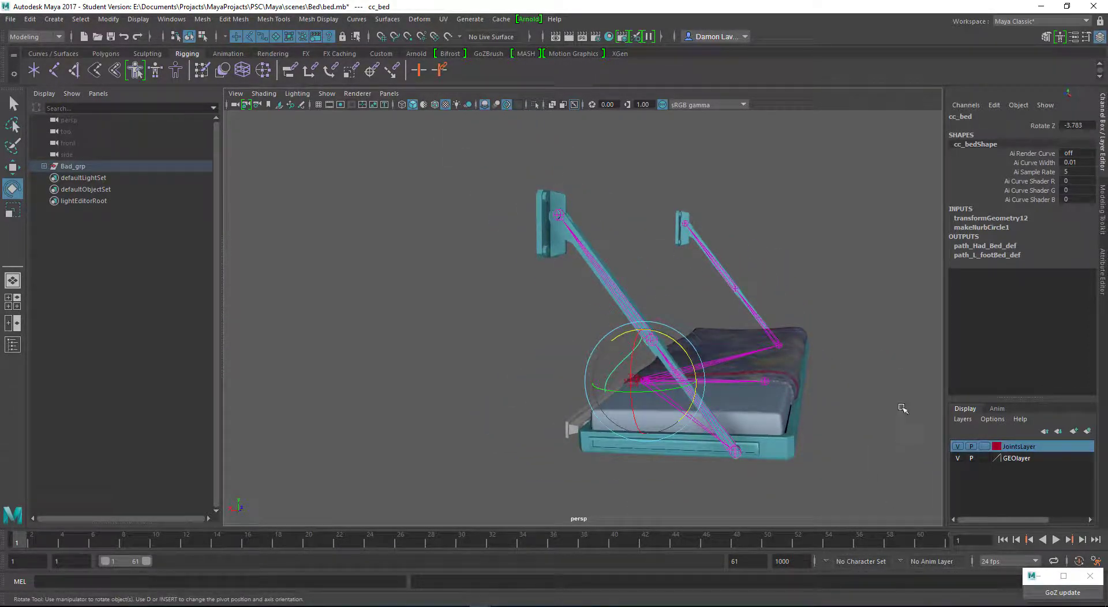
- Unhide the DONOTTUCH group inside Bad_grp, and select the Back_animation_Joints group
click(43, 167)
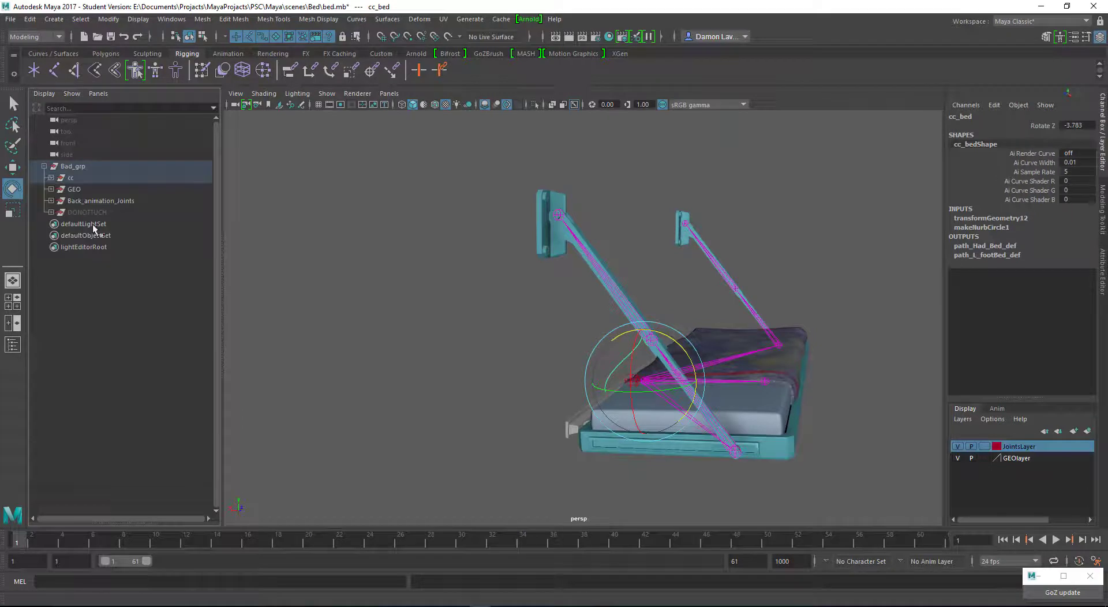
drag(96, 212, 139, 231)
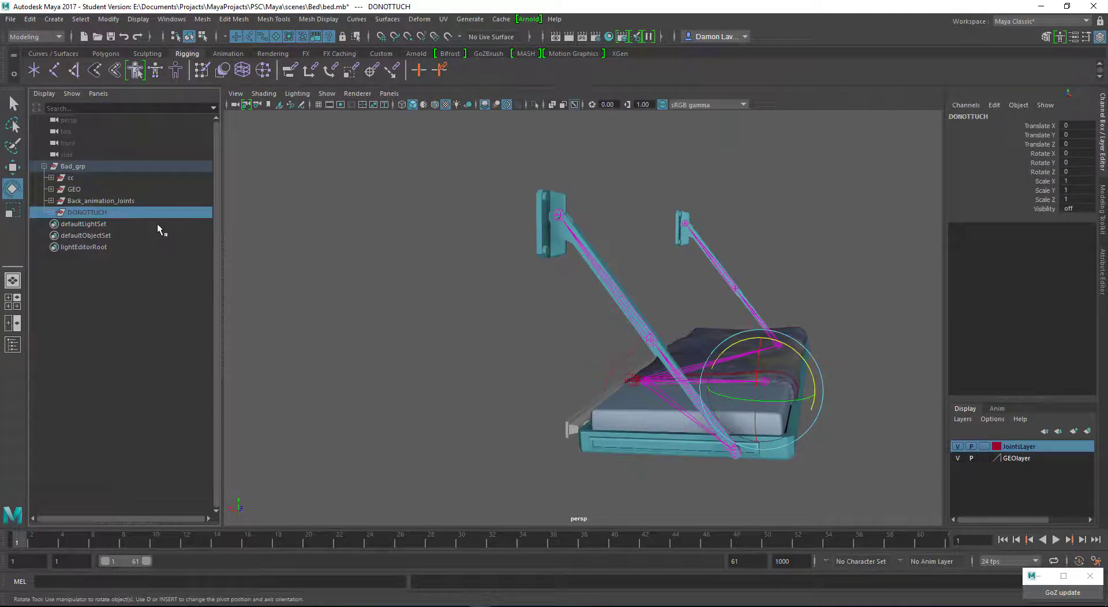
key(shift+h)
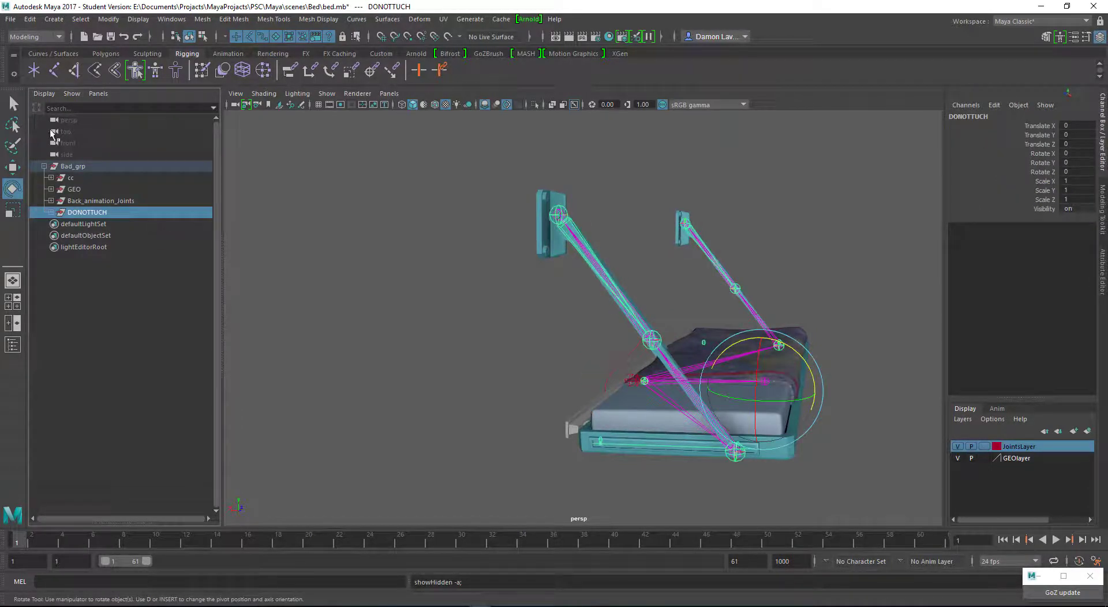
alt+drag(509, 208, 461, 224)
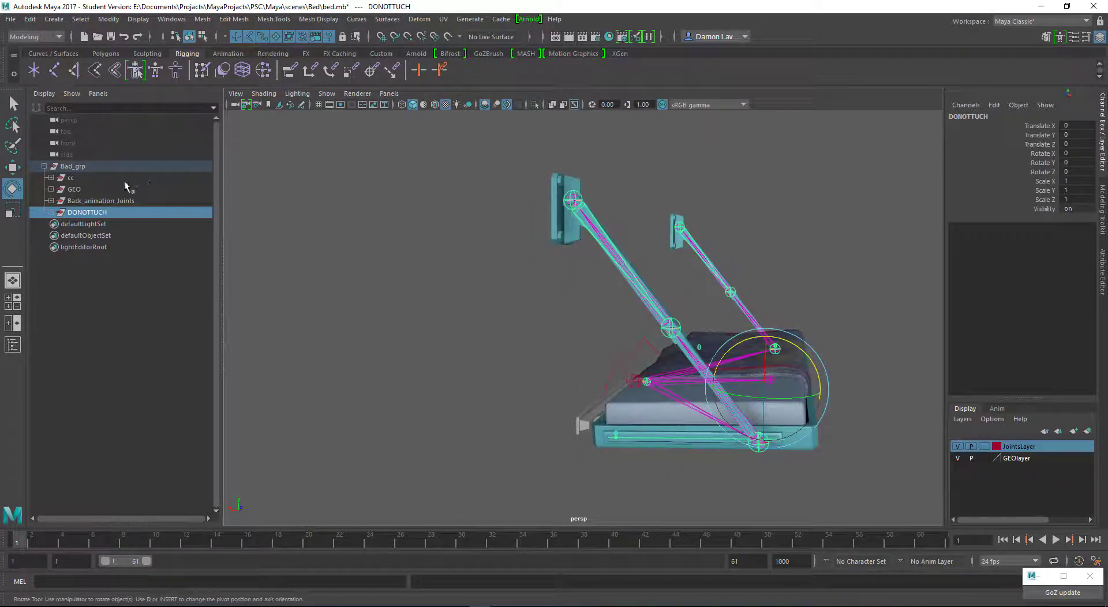
click(101, 200)
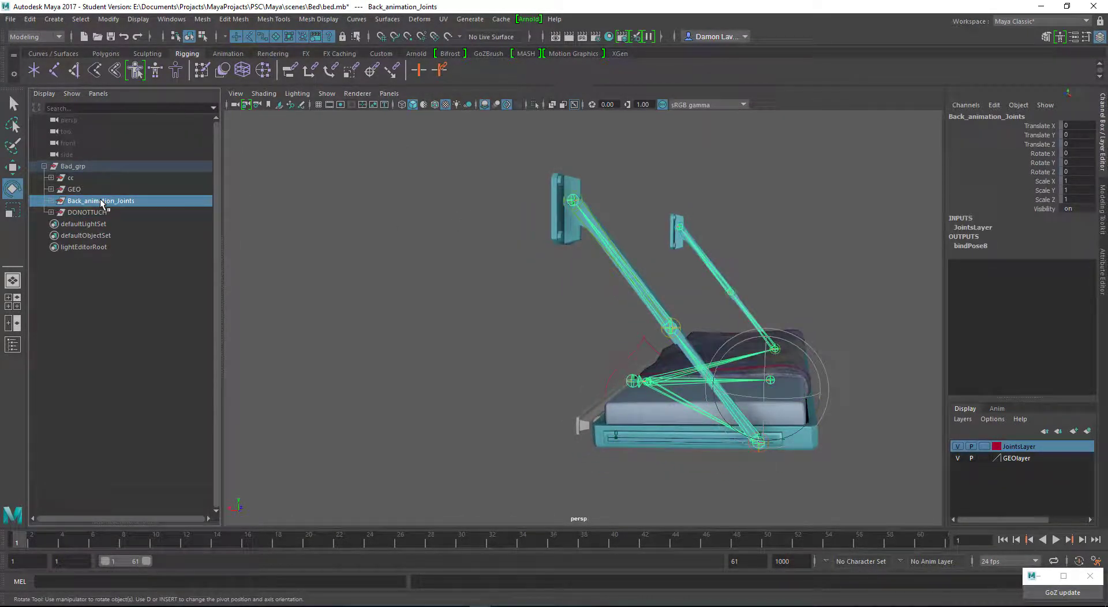
- Hide the Back_animation_Joints group and bring the cc_bed control's rotation back to 0 in Z
key(ctrl+h)
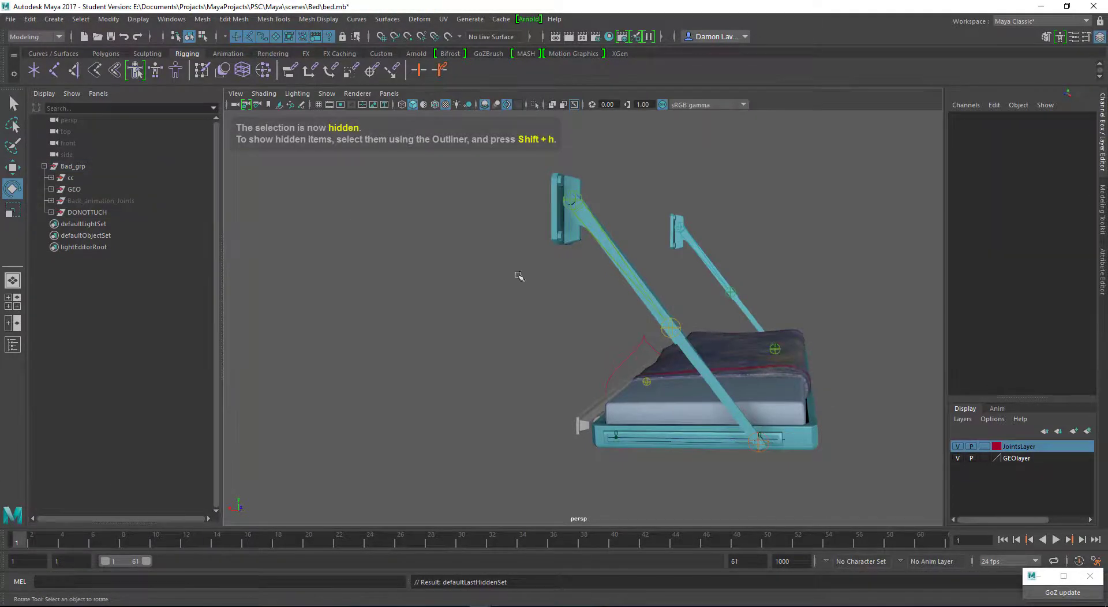
alt+drag(518, 275, 590, 298)
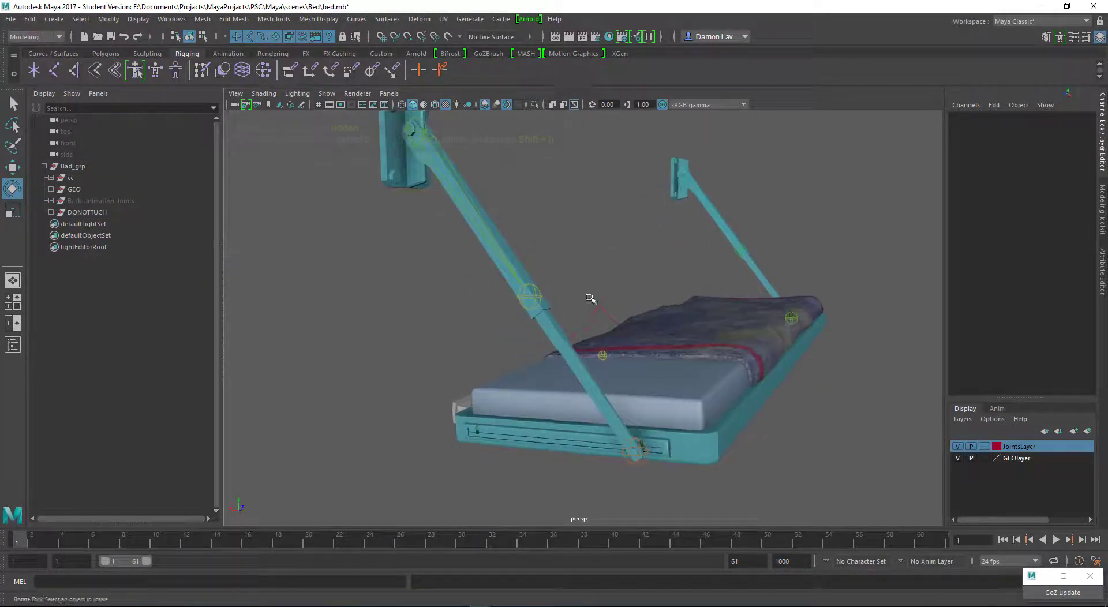
click(600, 310)
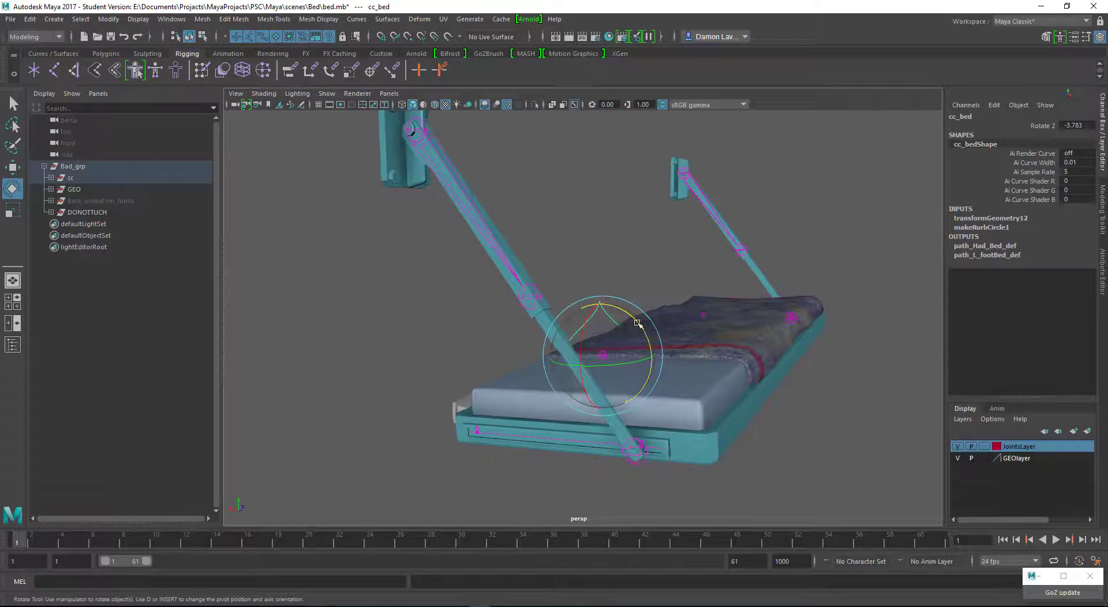
drag(640, 322, 621, 299)
key(ctrl+z)
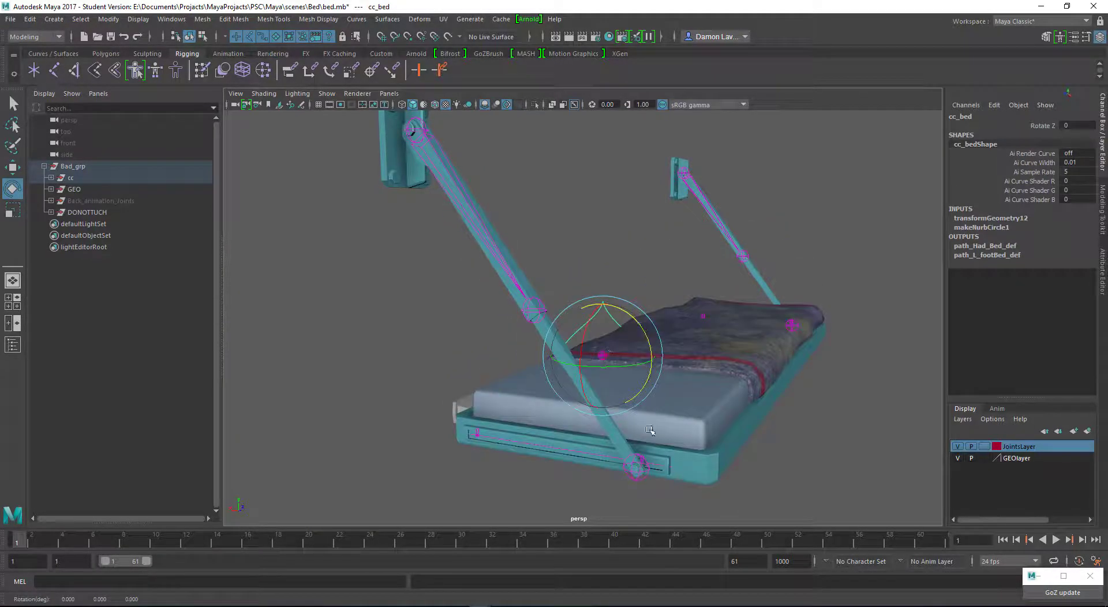
- Inspect the channels and constraints of the near support arm's rail, wall hinge and mid-arm driver joints
click(632, 464)
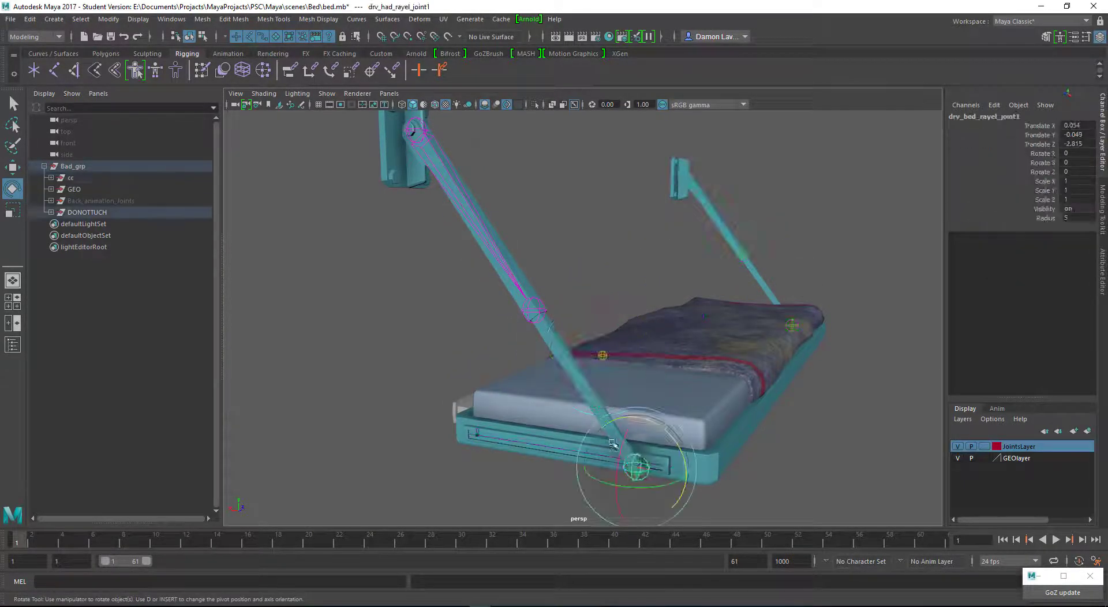
click(415, 123)
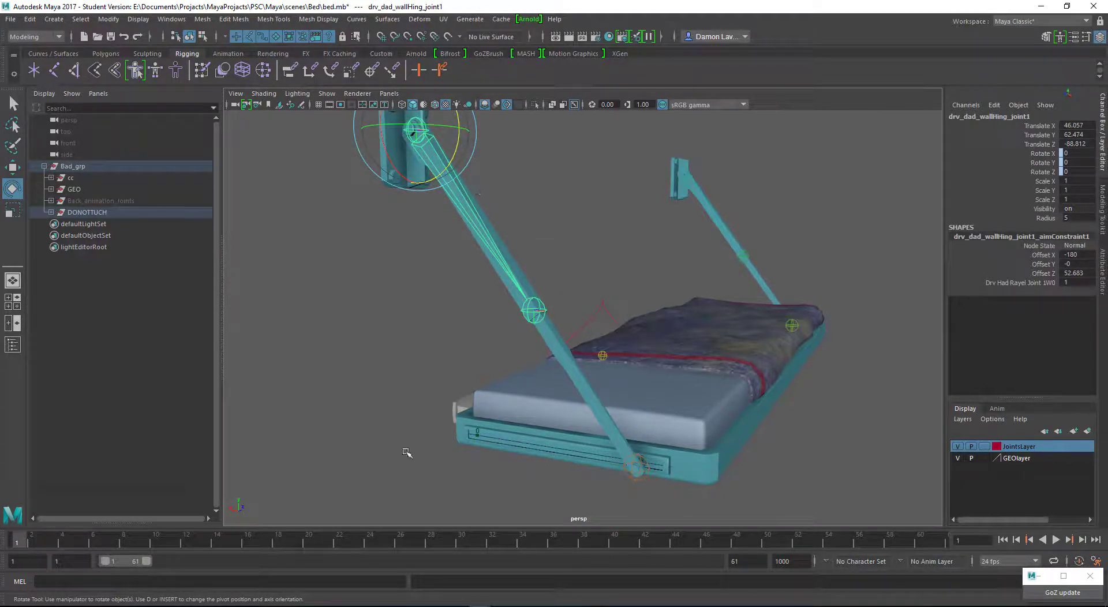
alt+drag(547, 349, 566, 261)
click(539, 270)
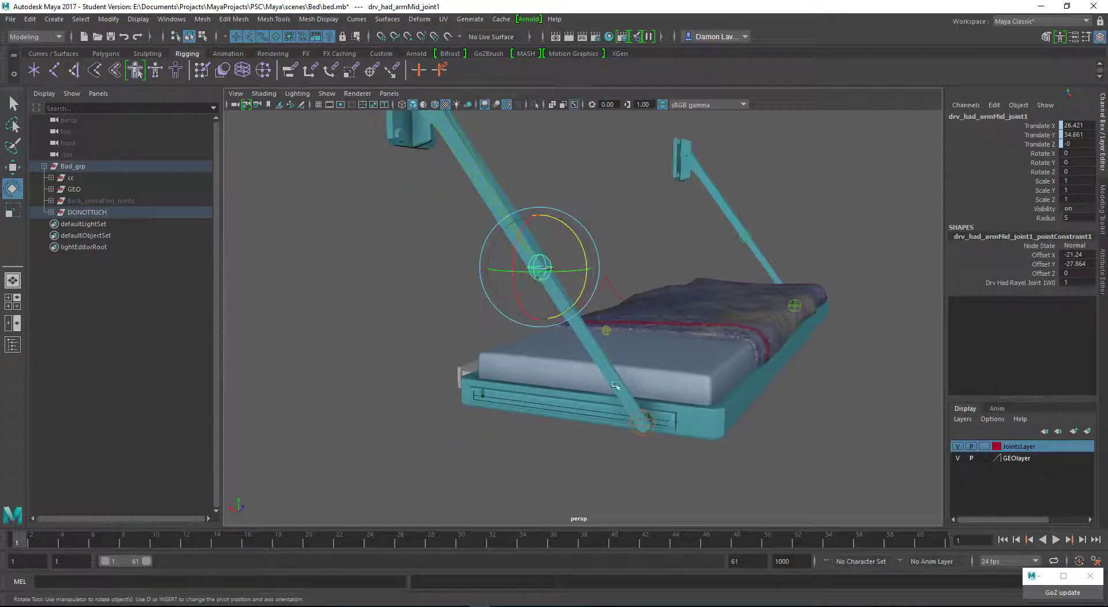
click(651, 421)
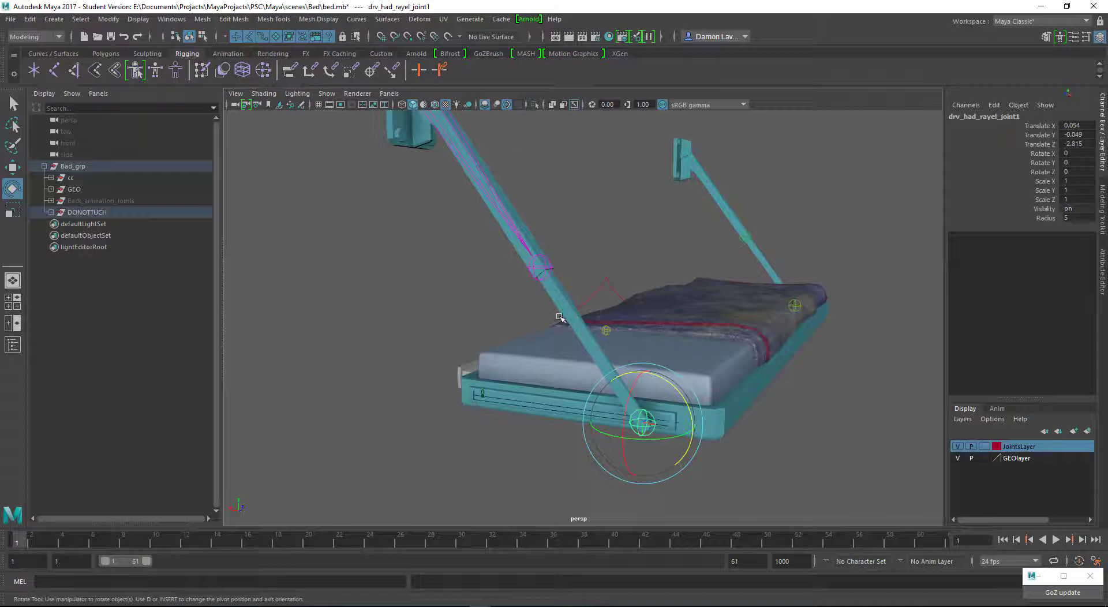
- Test the bed fold by rotating the cc_bed control to about -74 in Z and returning it to 0
click(649, 312)
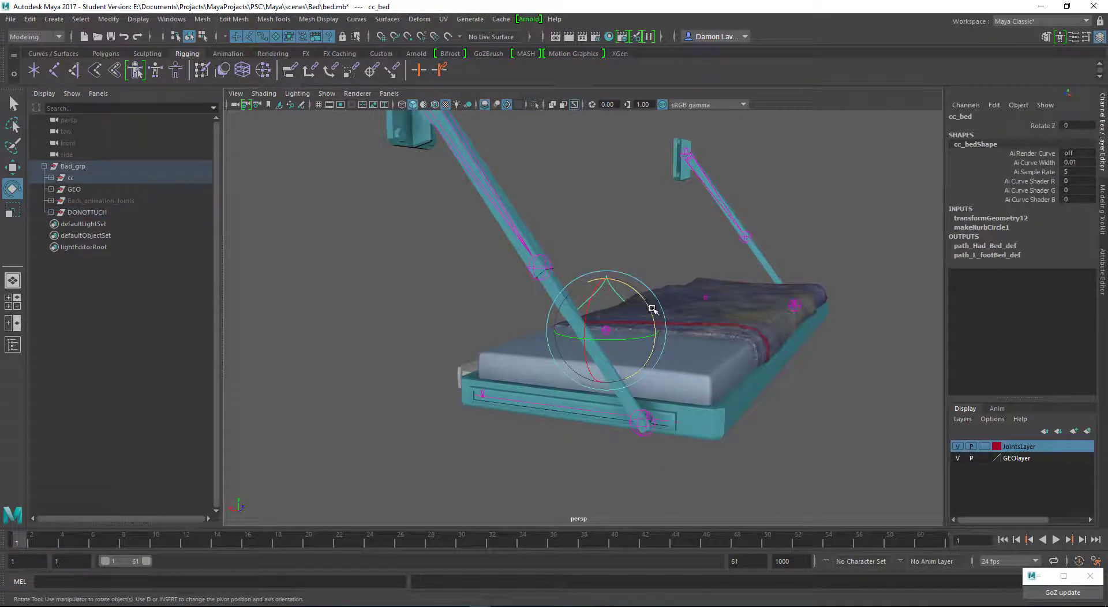
mouse_move(655, 318)
mouse_down()
mouse_move(625, 255)
mouse_move(602, 259)
mouse_up()
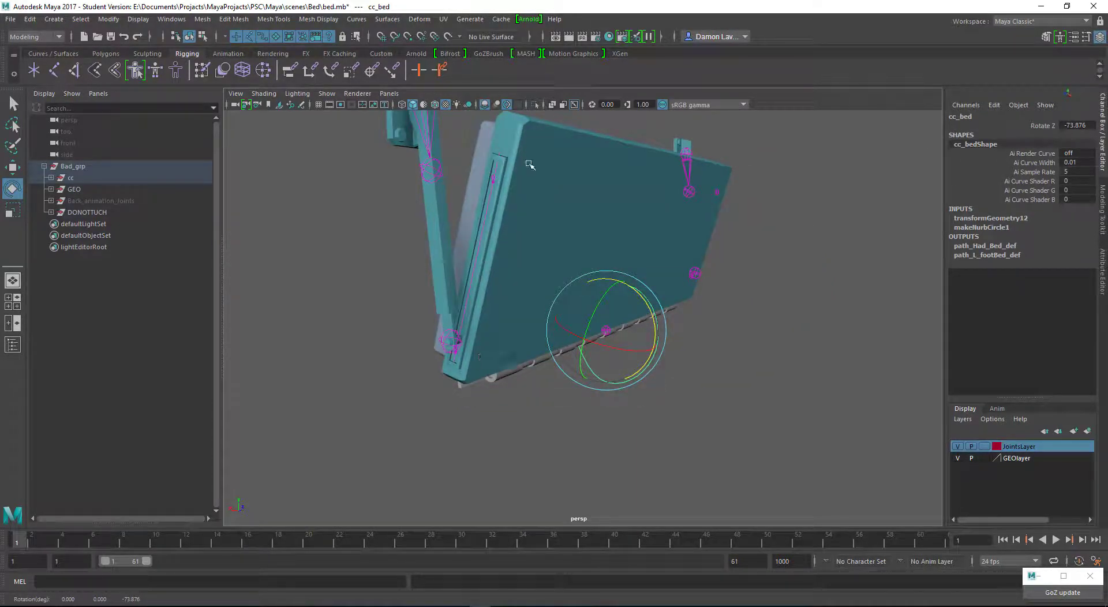
mouse_move(621, 293)
mouse_down()
mouse_move(632, 285)
mouse_move(664, 346)
mouse_move(621, 250)
mouse_move(675, 365)
mouse_move(620, 271)
mouse_move(669, 355)
mouse_move(612, 314)
mouse_up()
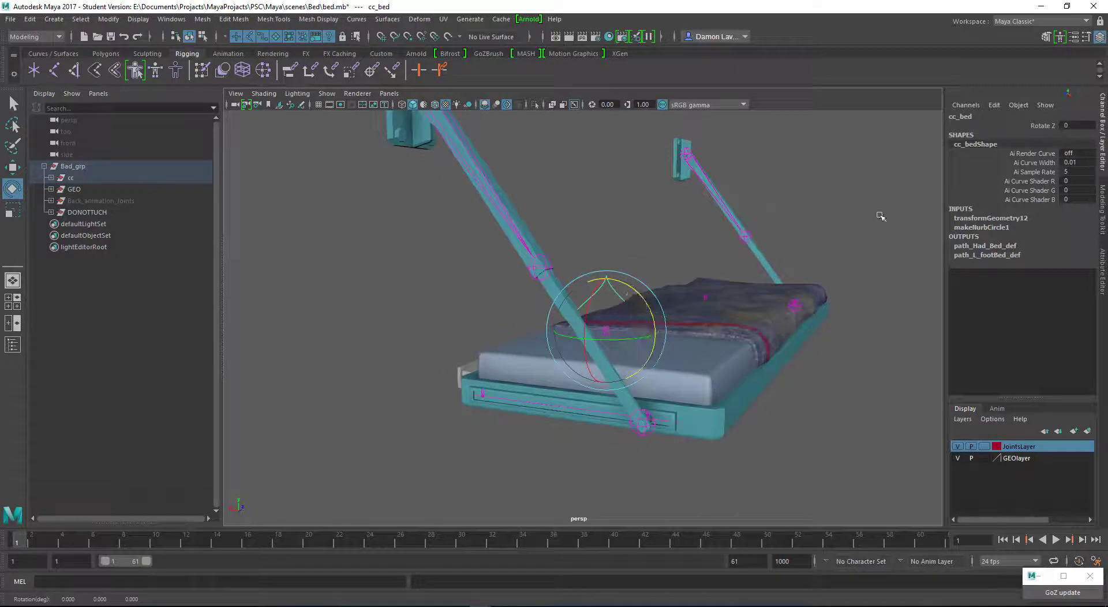
- Deselect the cc_bed control and look over the whole lowered bed with both support arms
alt+right_drag(663, 260, 722, 191)
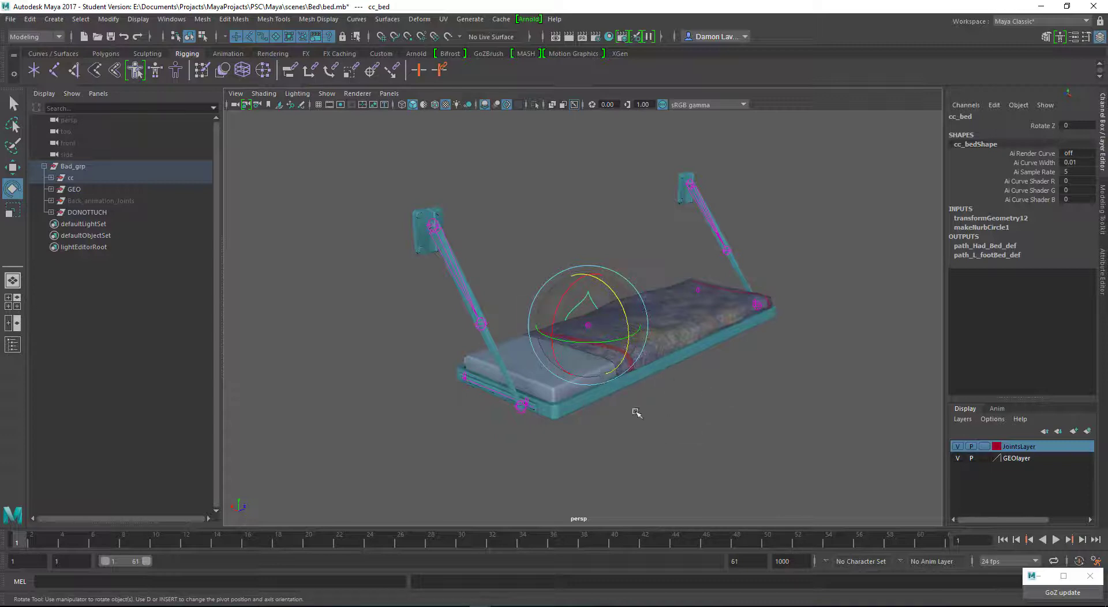
click(814, 388)
alt+drag(785, 369, 753, 376)
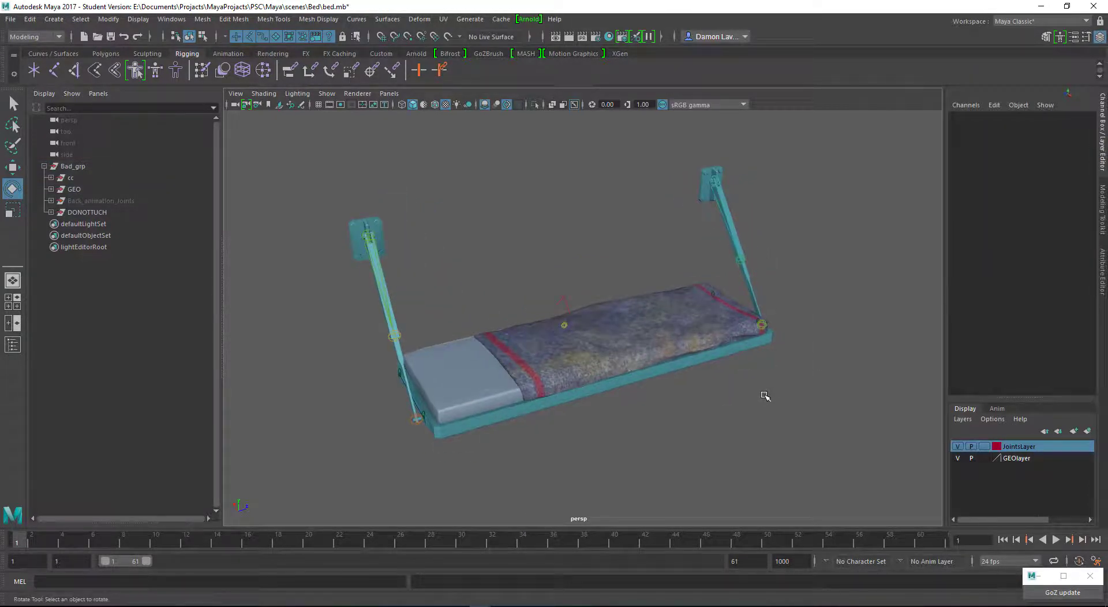